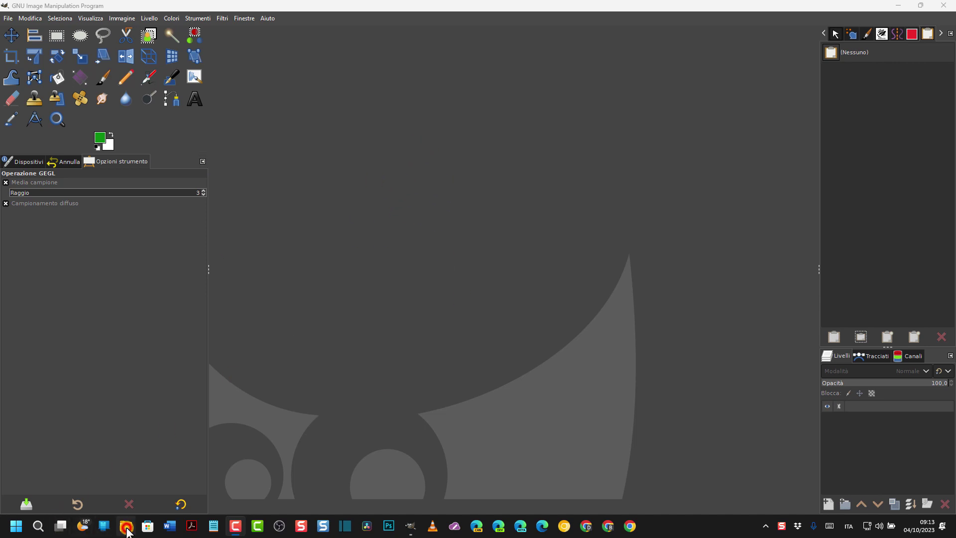
# In the Downloads folder, copy cane.jpg and paste two duplicates of it
pyautogui.click(126, 528)
pyautogui.click(249, 179)
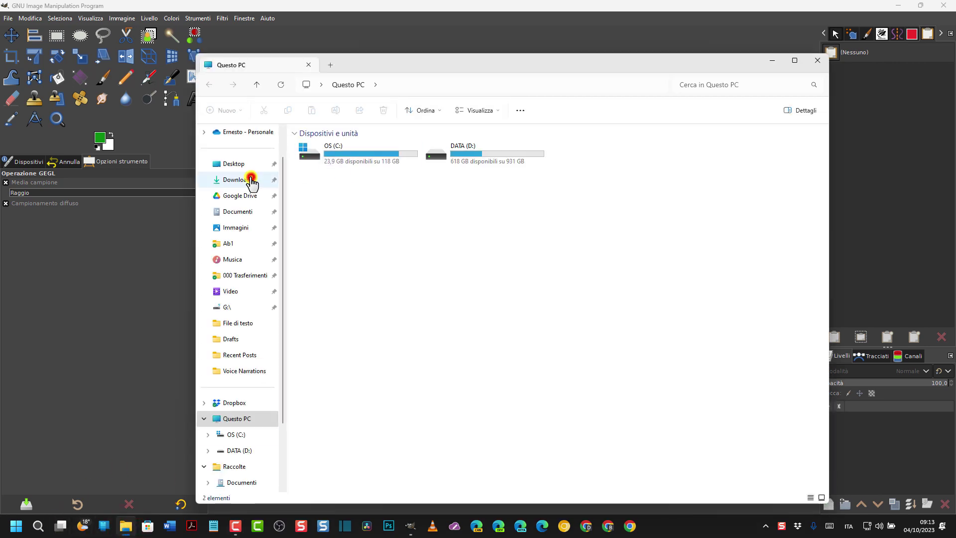
pyautogui.moveTo(437, 60)
pyautogui.mouseDown()
pyautogui.moveTo(707, 101)
pyautogui.moveTo(579, 111)
pyautogui.mouseUp()
pyautogui.click(579, 206)
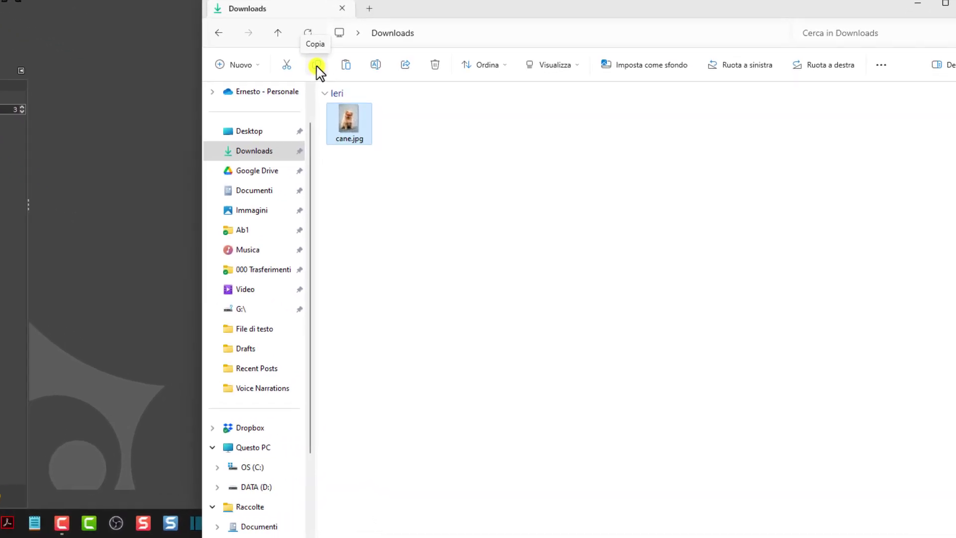
pyautogui.click(317, 66)
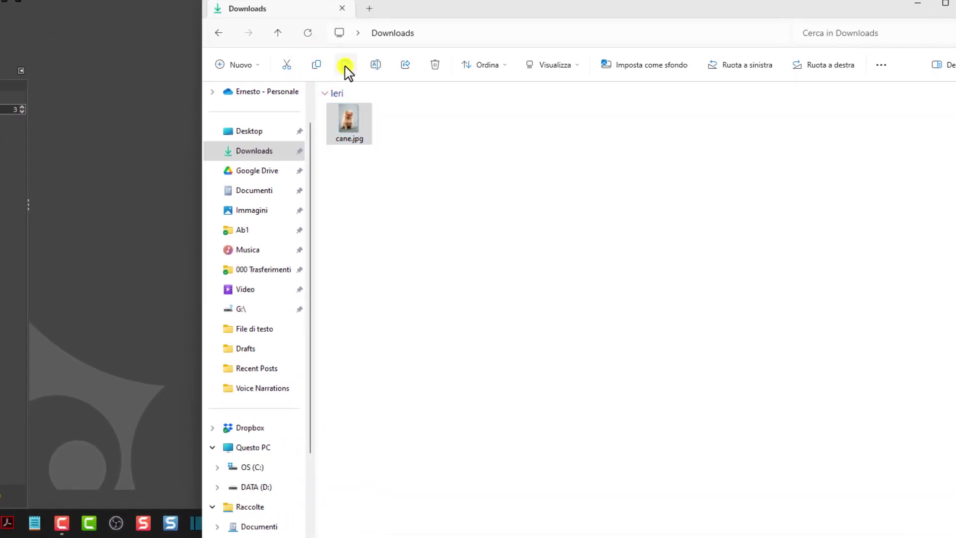
pyautogui.click(346, 66)
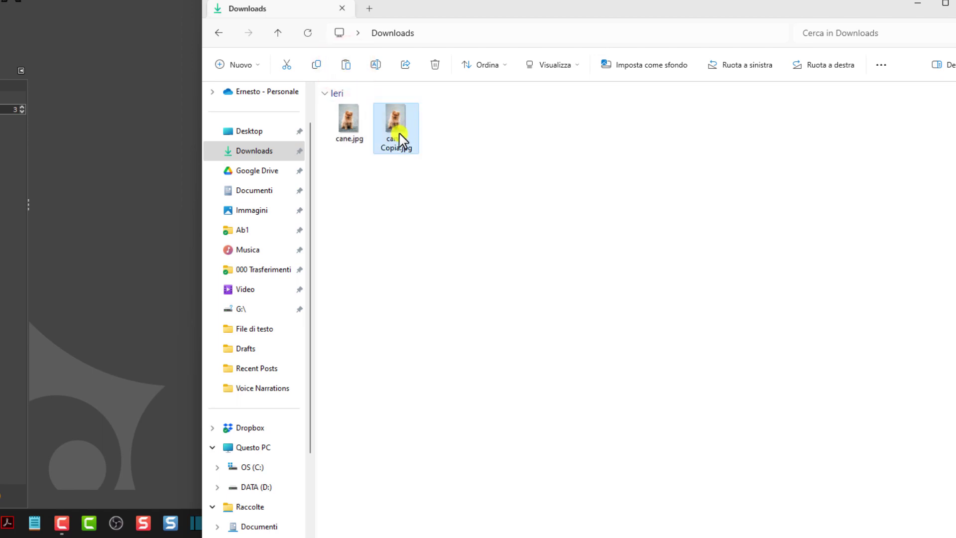
pyautogui.click(345, 66)
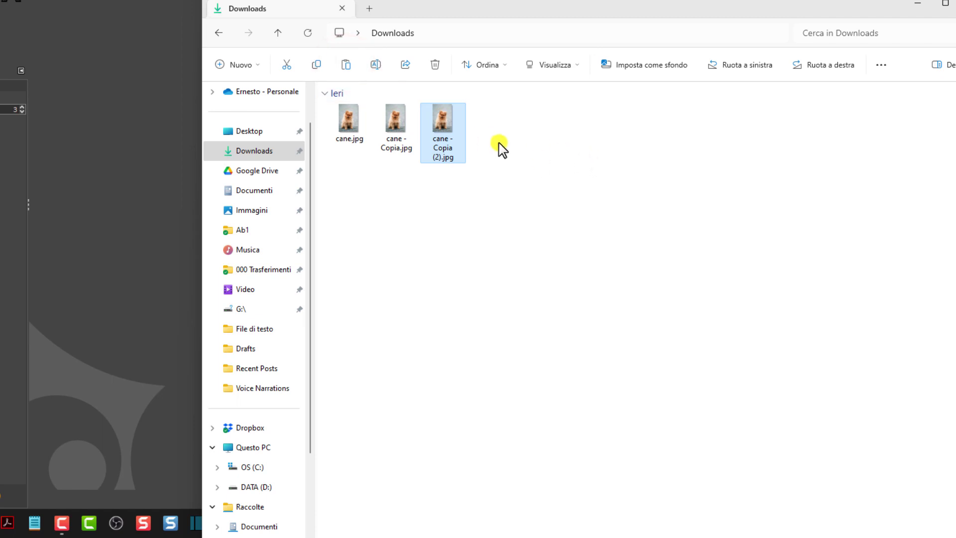
# Rename the two duplicates of cane.jpg to 1.jpg and 2.jpg
pyautogui.click(395, 125)
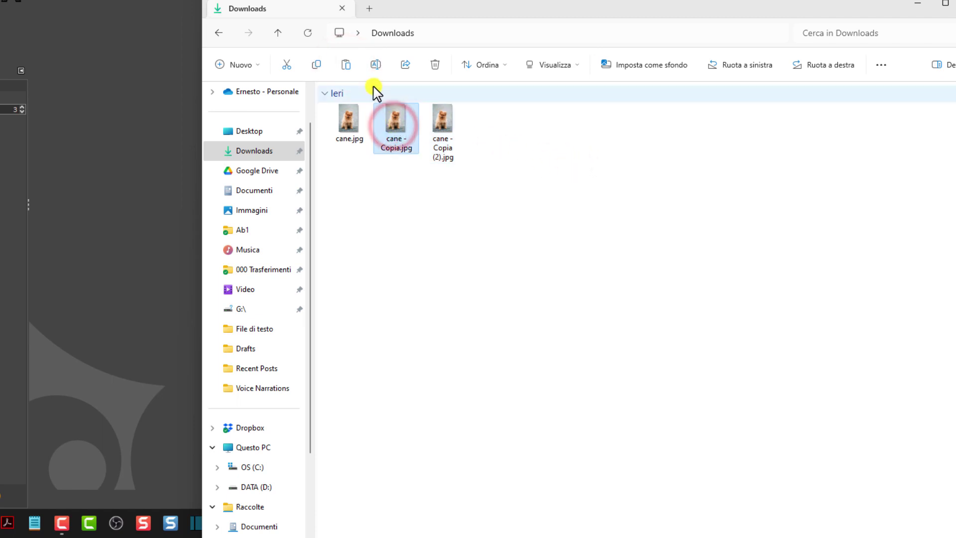
pyautogui.click(375, 65)
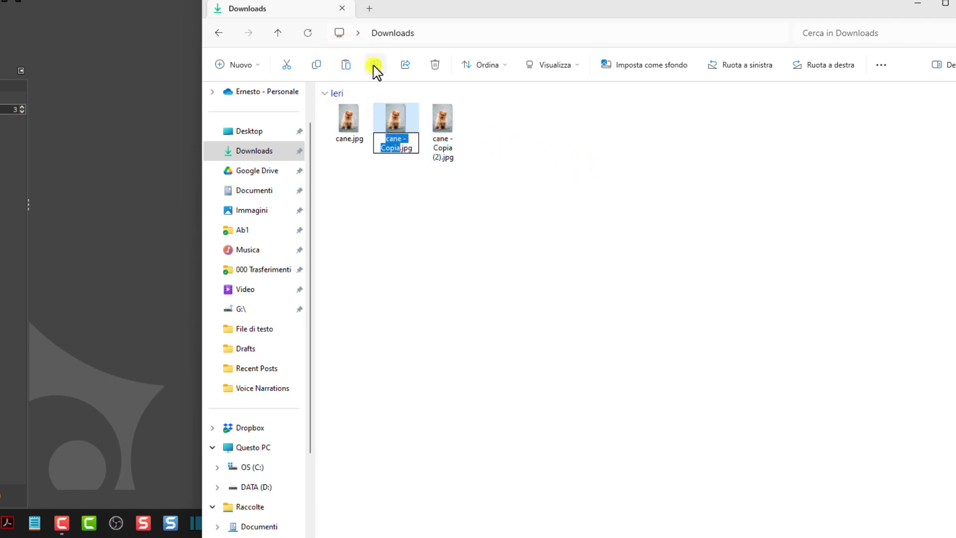
pyautogui.write('1')
pyautogui.click(441, 127)
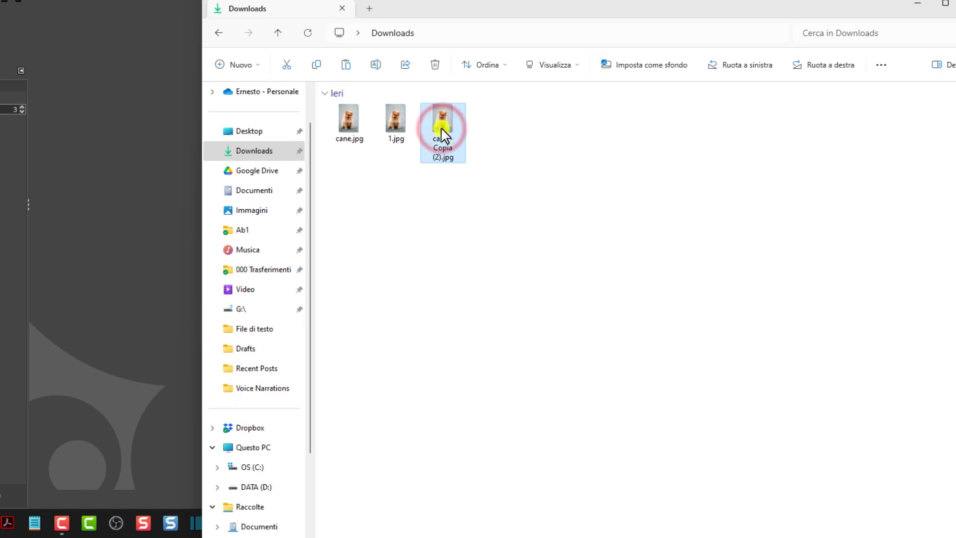
pyautogui.click(376, 65)
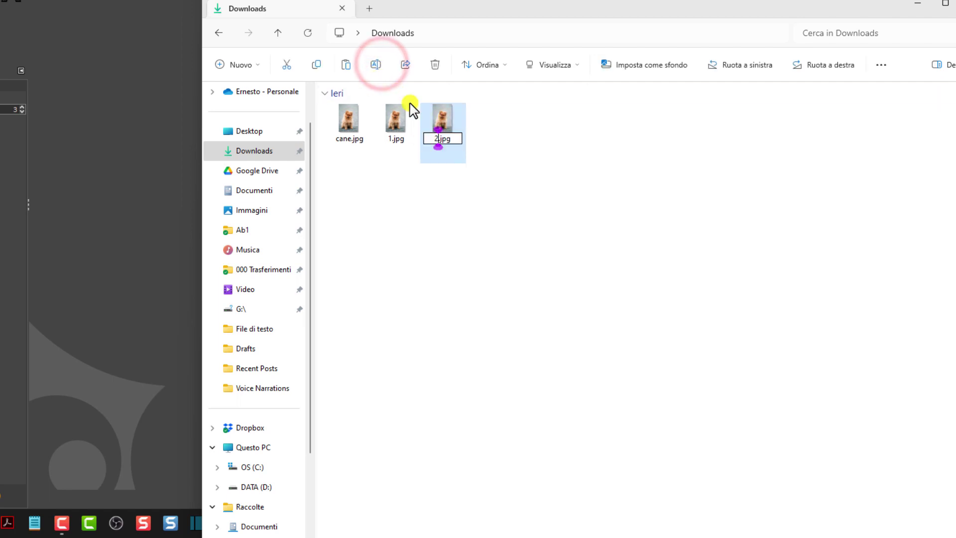
pyautogui.click(583, 216)
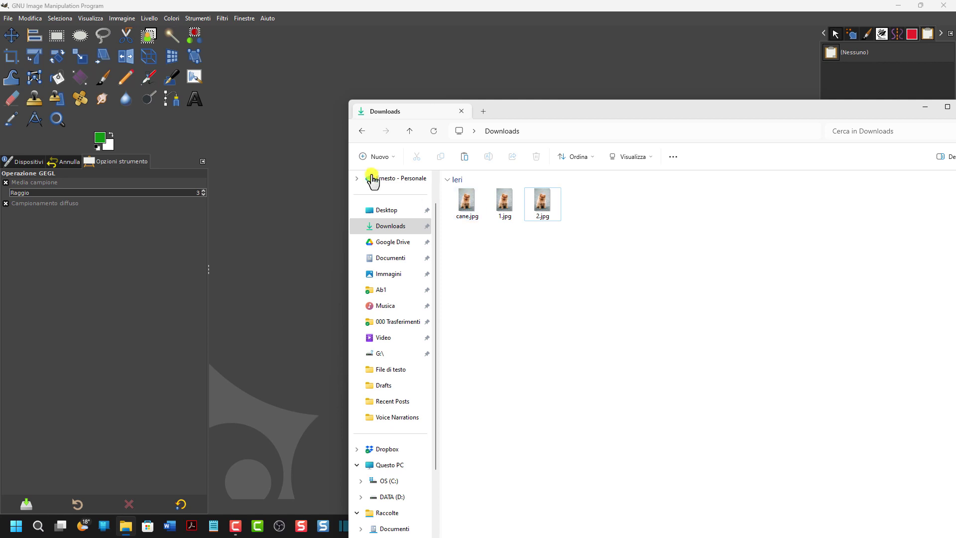
# Drag cane.jpg into GIMP and convert it to the built-in sRGB profile
pyautogui.click(8, 18)
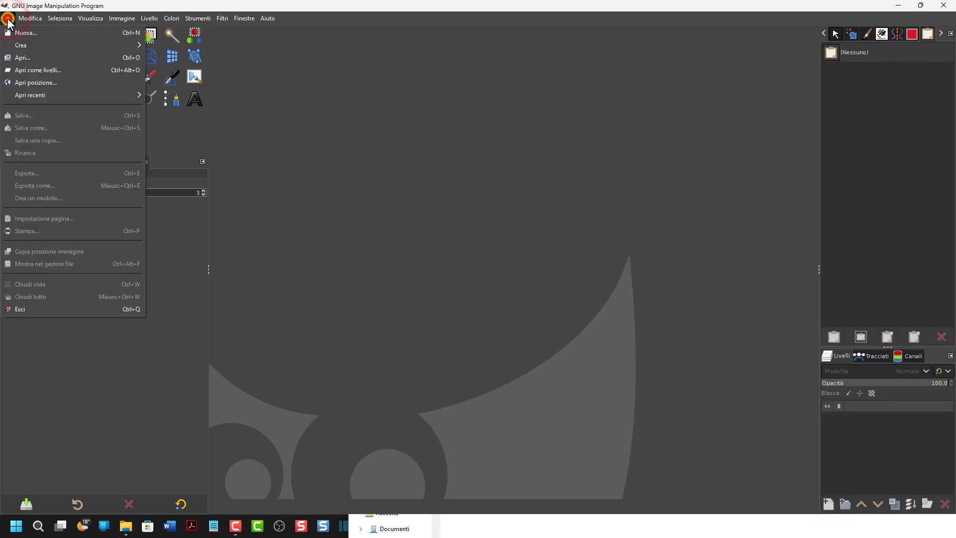
pyautogui.click(8, 18)
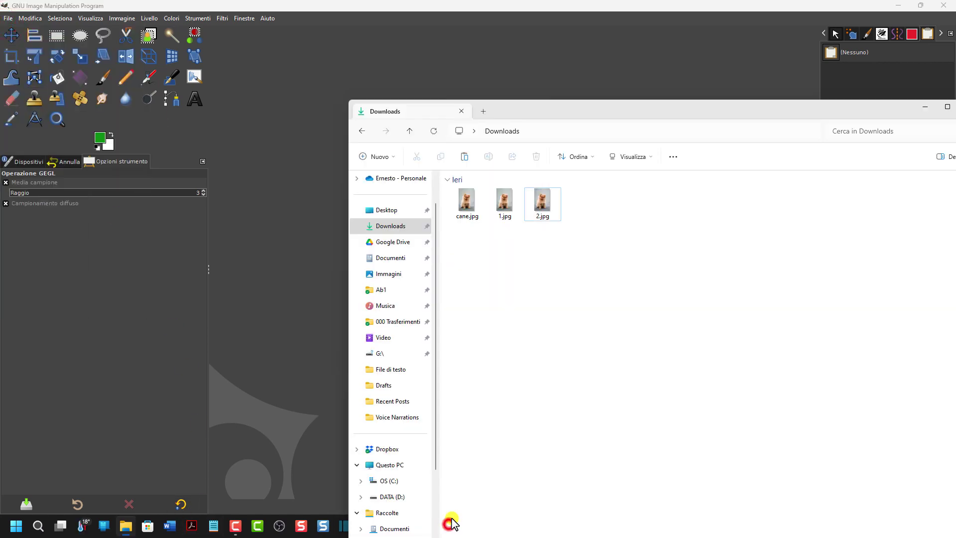
pyautogui.click(448, 520)
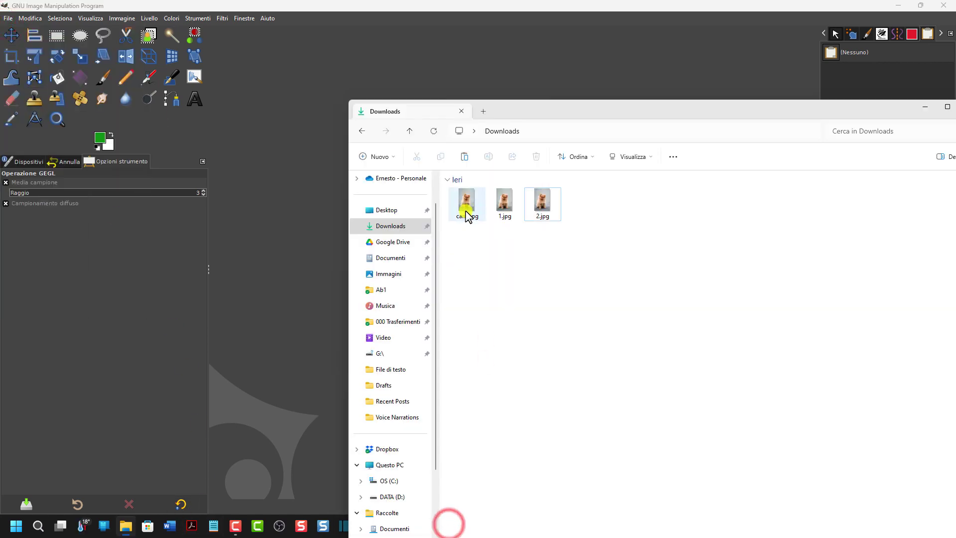
pyautogui.moveTo(468, 208); pyautogui.dragTo(258, 170)
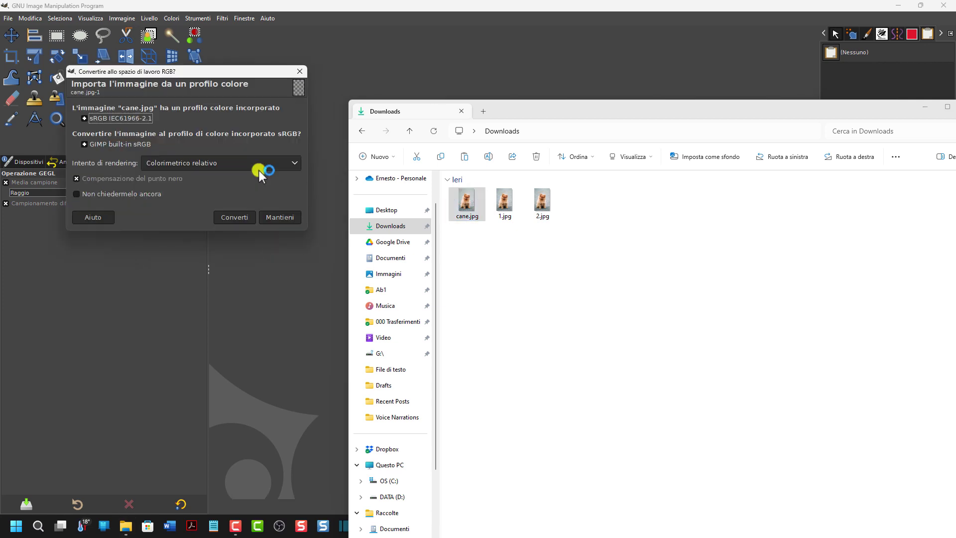
pyautogui.click(241, 218)
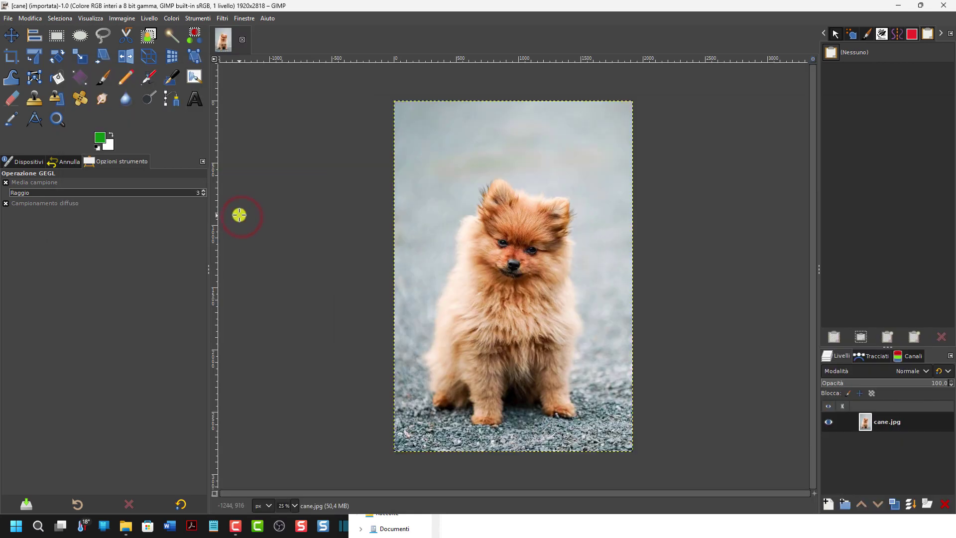
# Close the Downloads window and fit the whole photo in GIMP's view
pyautogui.click(806, 531)
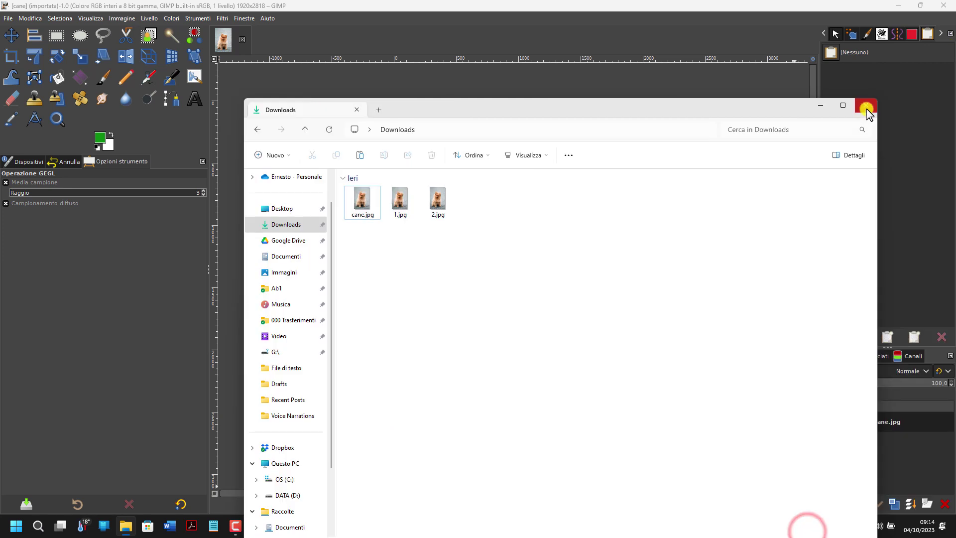
pyautogui.click(865, 105)
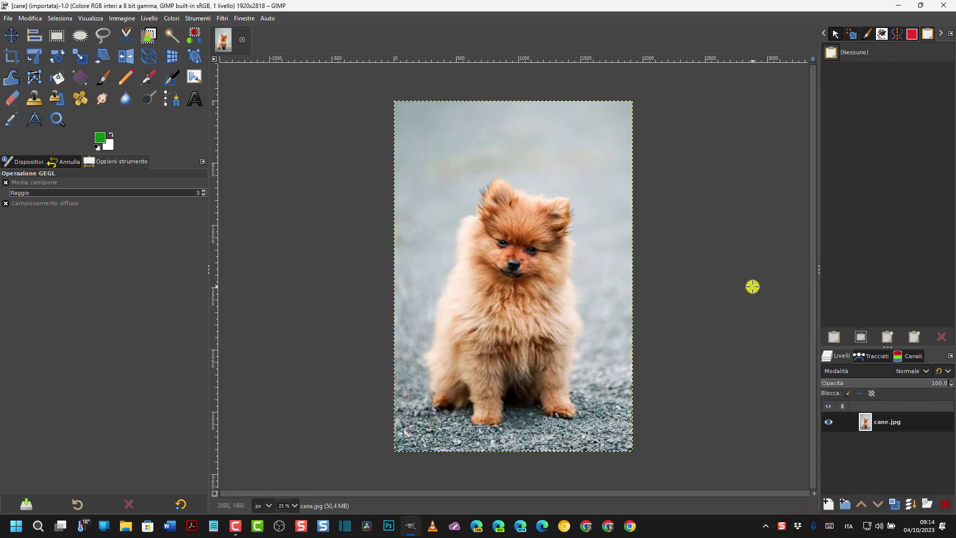
pyautogui.hotkey('ctrl', 'shift', 'j')
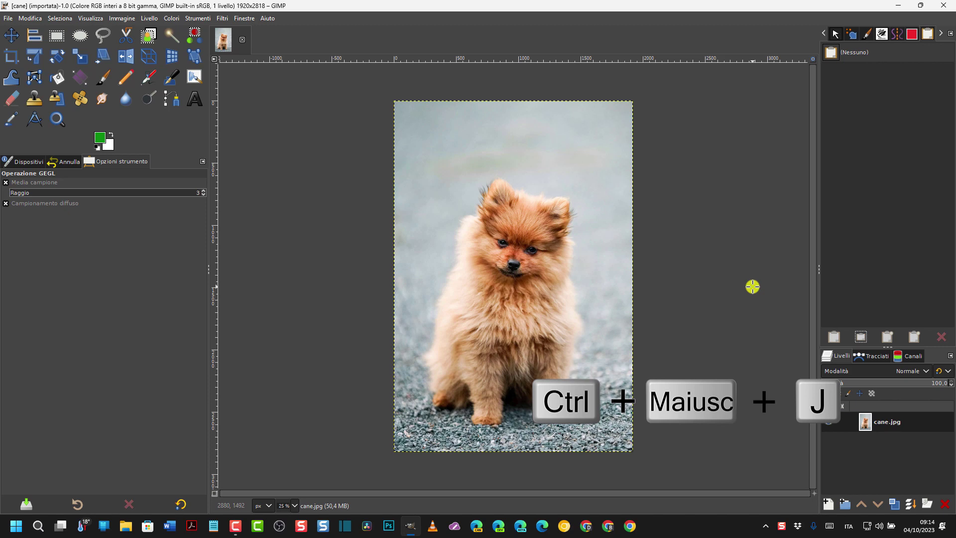
pyautogui.hotkey('ctrl', 'shift', 'j')
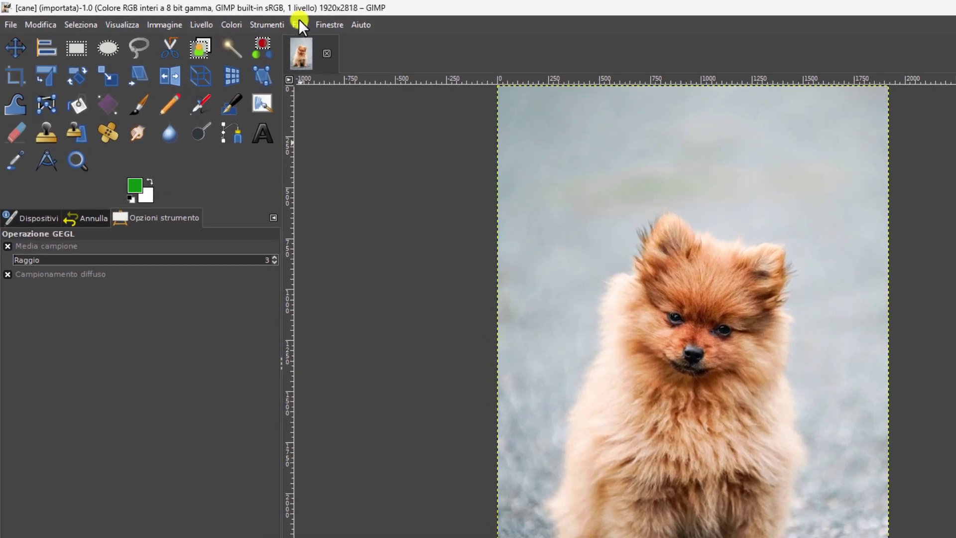
pyautogui.click(222, 18)
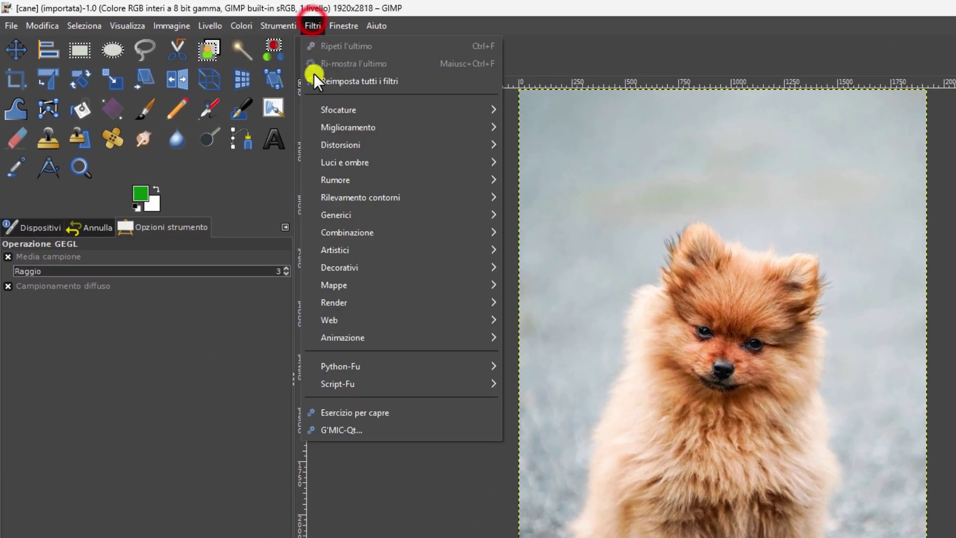
pyautogui.moveTo(346, 127)
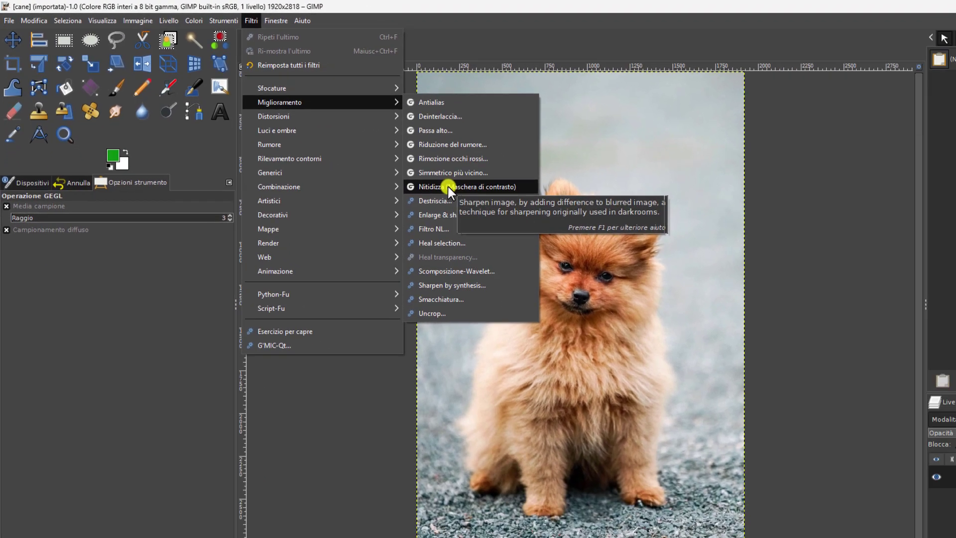
# Preview Nitidizza (Maschera di contrasto) with radius 3.983 and amount 3.3
pyautogui.click(558, 232)
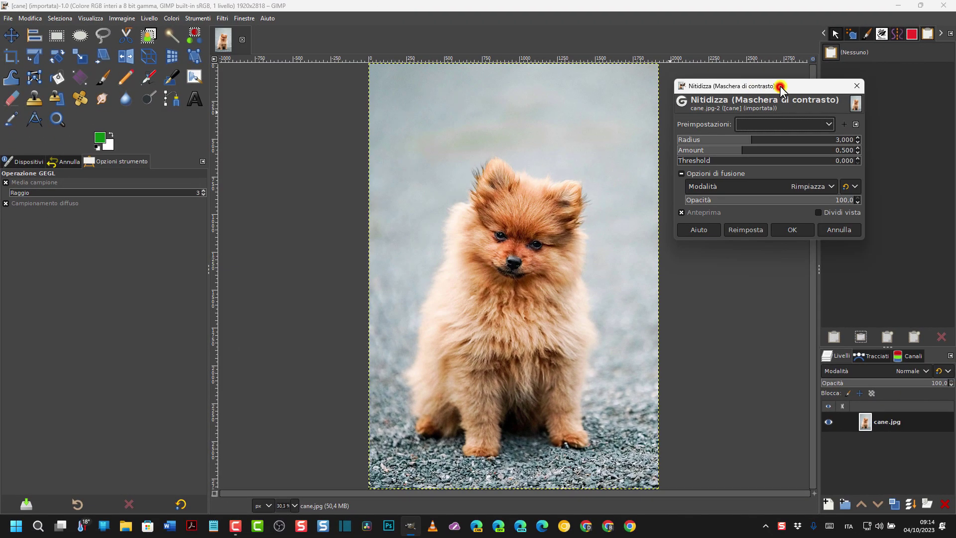
pyautogui.moveTo(781, 87); pyautogui.dragTo(785, 114)
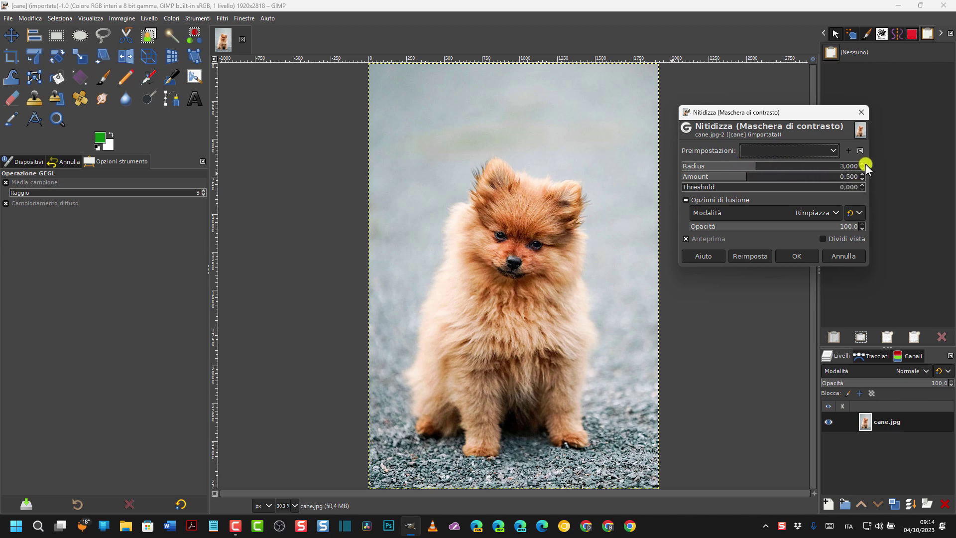
pyautogui.click(764, 164)
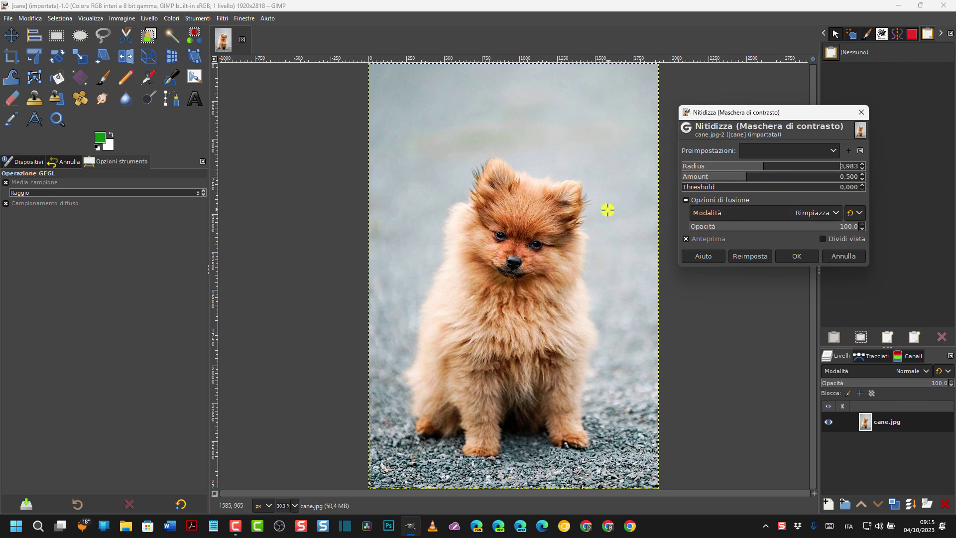
pyautogui.click(747, 175)
pyautogui.click(686, 239)
pyautogui.moveTo(750, 176); pyautogui.dragTo(767, 176)
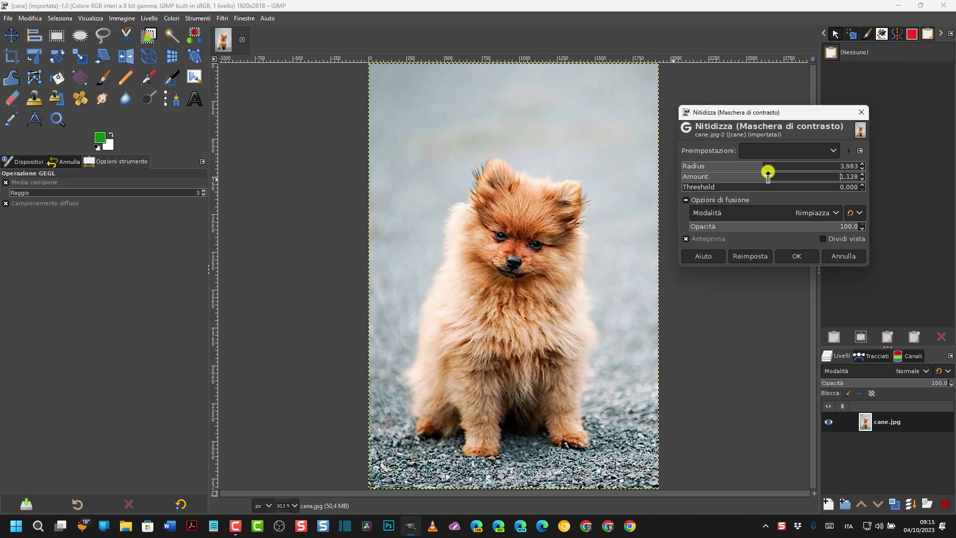
pyautogui.moveTo(771, 172); pyautogui.dragTo(831, 174)
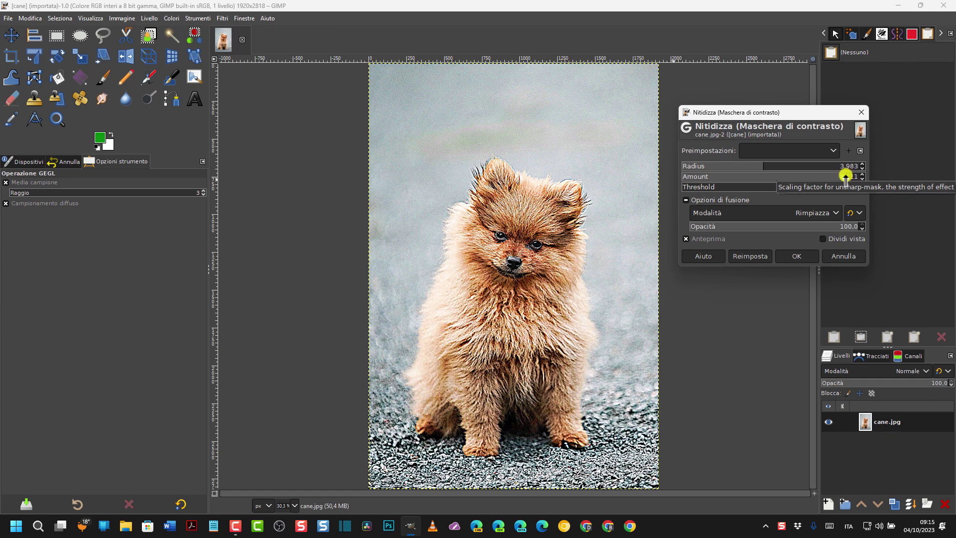
pyautogui.moveTo(834, 177); pyautogui.dragTo(806, 175)
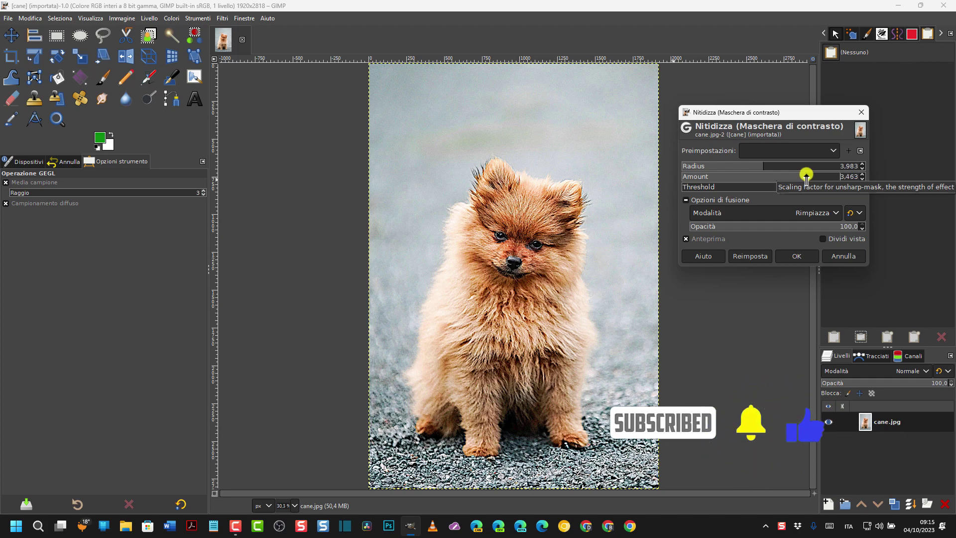
pyautogui.moveTo(805, 175); pyautogui.dragTo(802, 176)
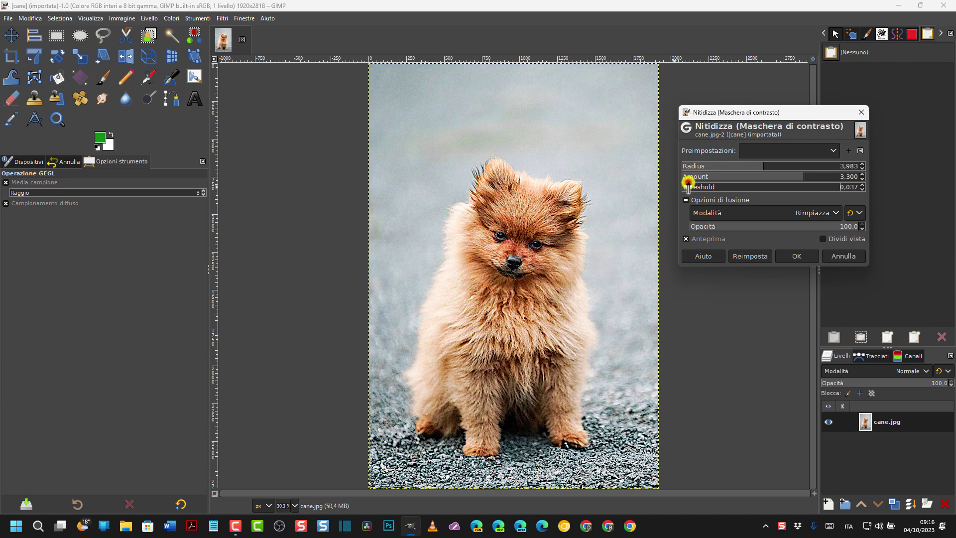
# Raise the Unsharp Mask threshold to 0.278 and apply it to cane.jpg
pyautogui.moveTo(688, 186); pyautogui.dragTo(766, 186)
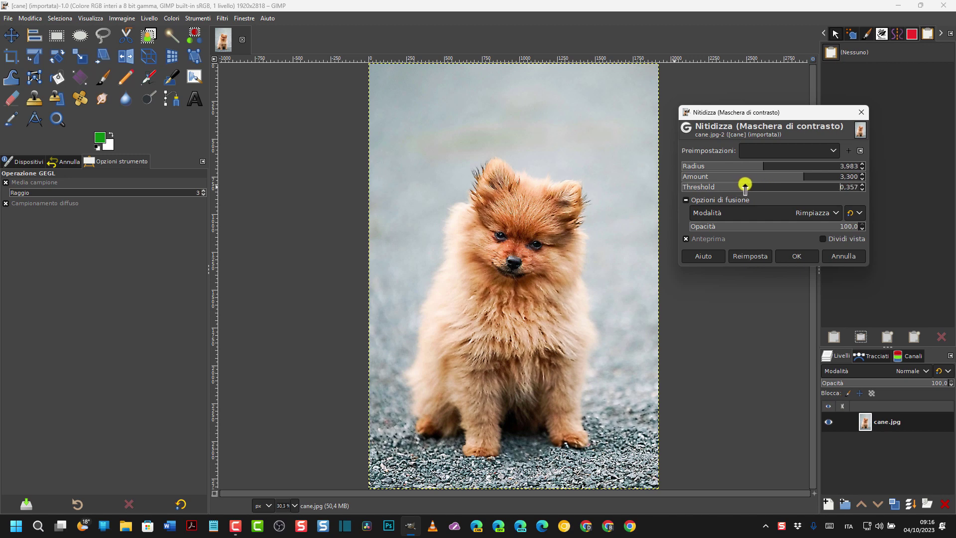
pyautogui.moveTo(753, 186)
pyautogui.mouseDown()
pyautogui.moveTo(722, 185)
pyautogui.moveTo(731, 185)
pyautogui.mouseUp()
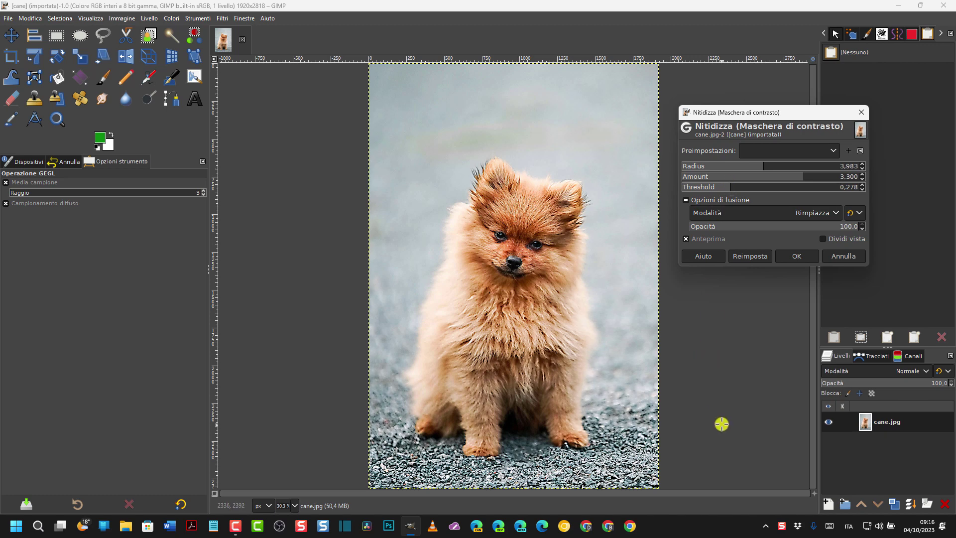
pyautogui.click(797, 256)
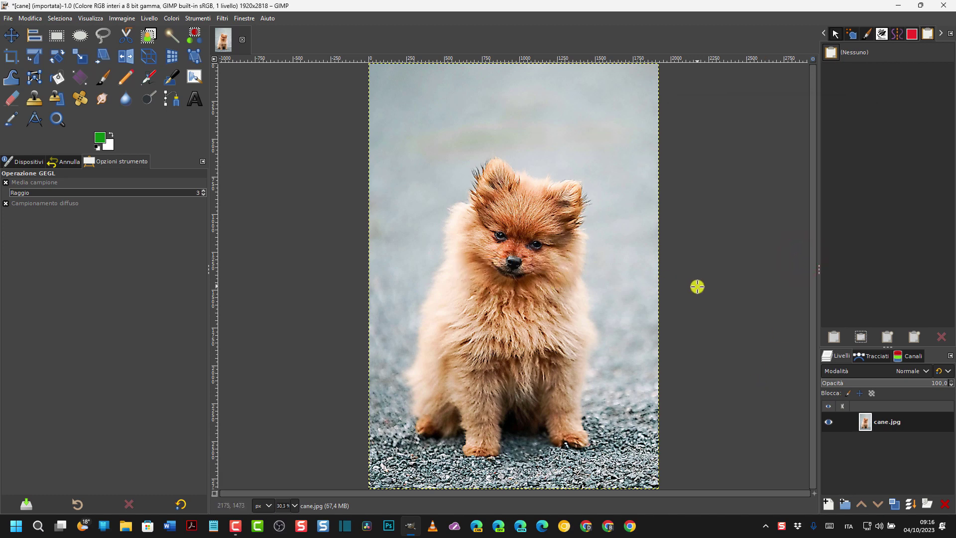
# Open 1.jpg converted to the working RGB profile and fit it in the view
pyautogui.click(8, 20)
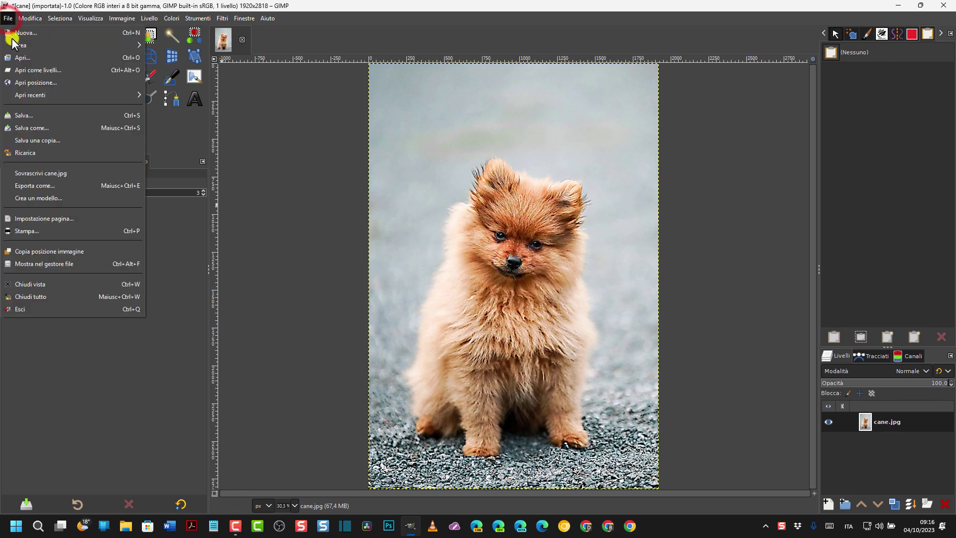
pyautogui.click(15, 60)
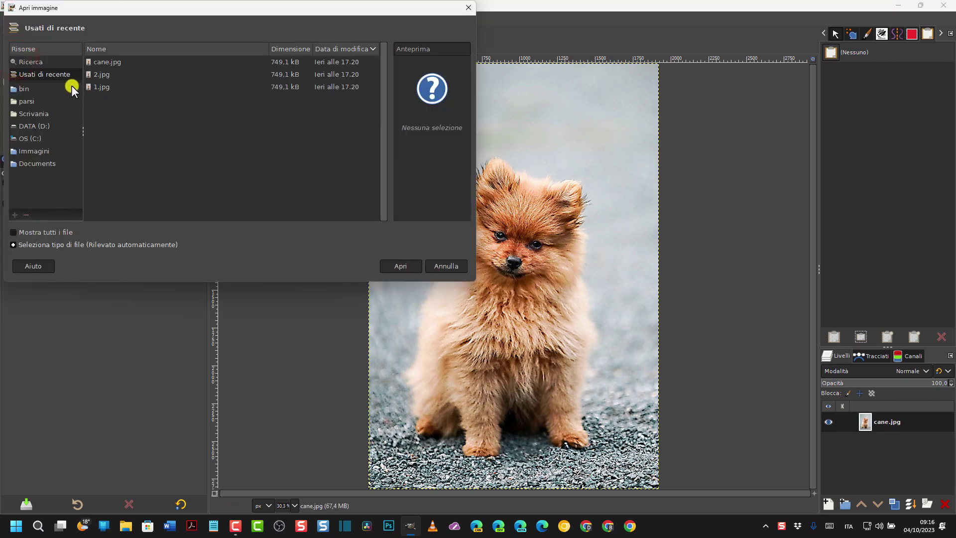
pyautogui.click(100, 88)
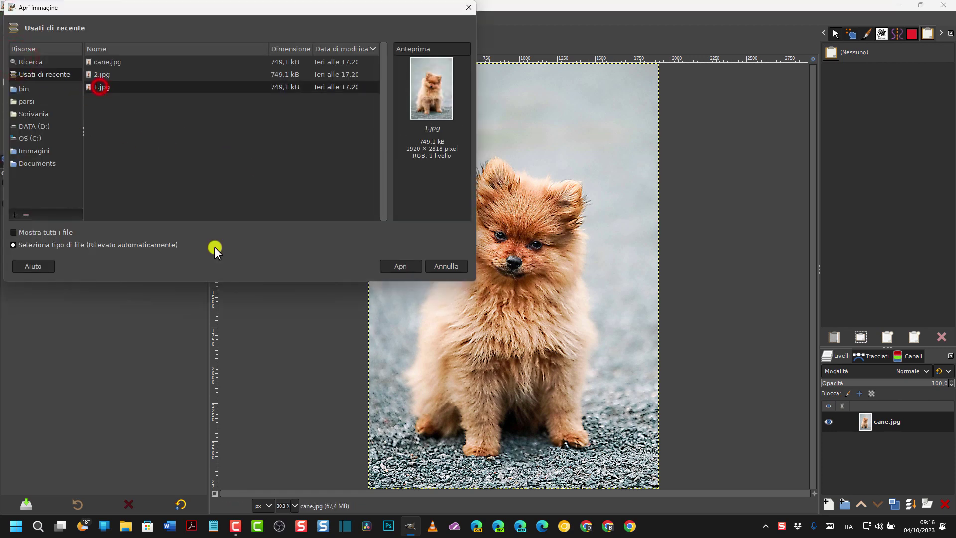
pyautogui.click(404, 264)
pyautogui.click(279, 255)
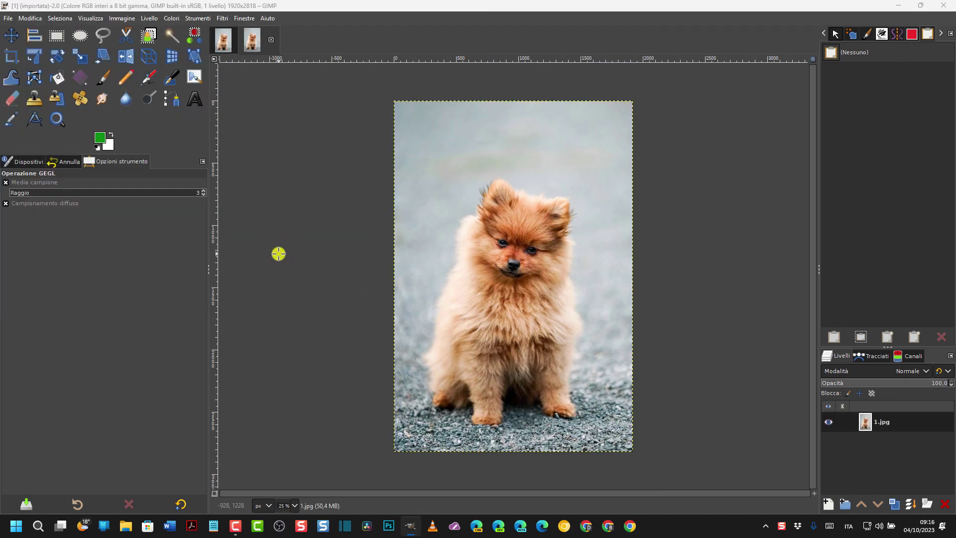
pyautogui.hotkey('ctrl', 'shift', 'j')
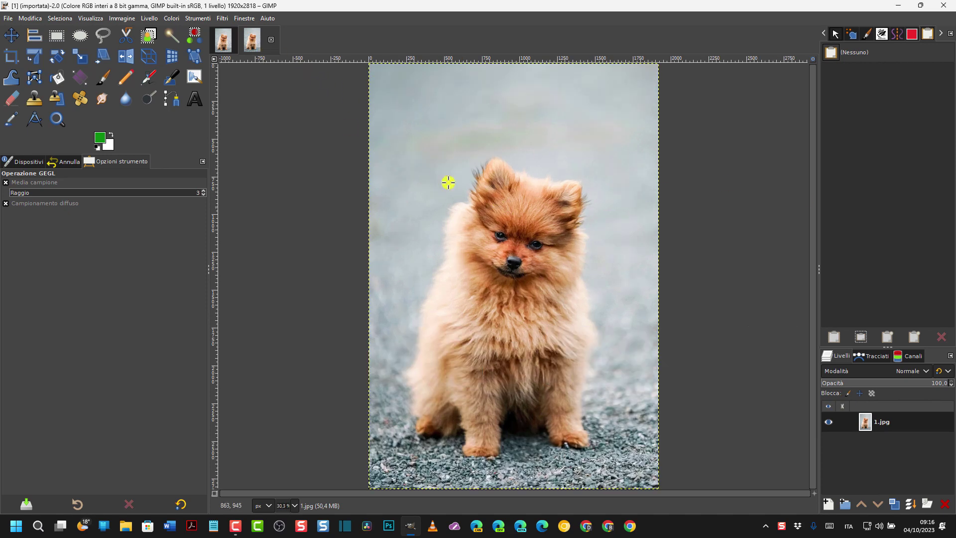
# Toggle between the cane.jpg and 1.jpg tabs to compare the sharpening
pyautogui.click(222, 39)
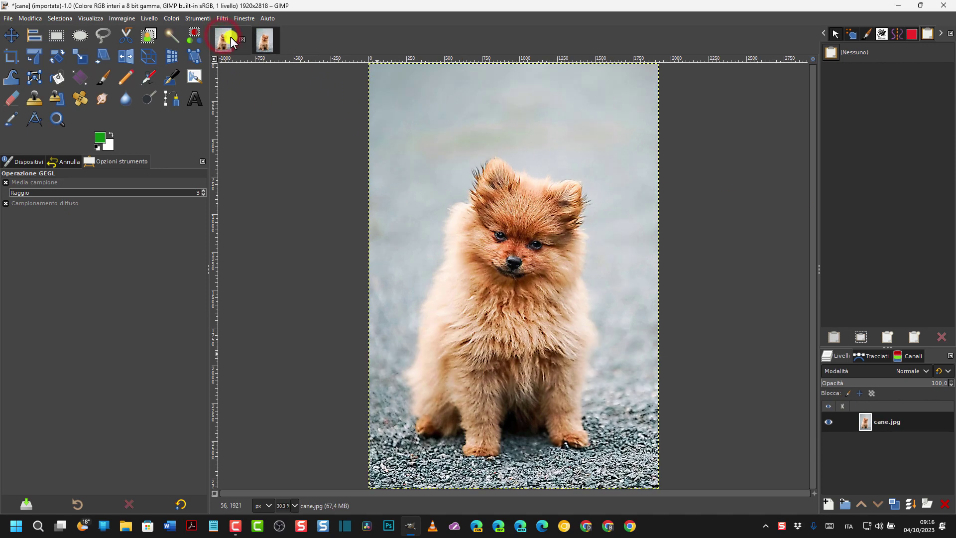
pyautogui.click(265, 42)
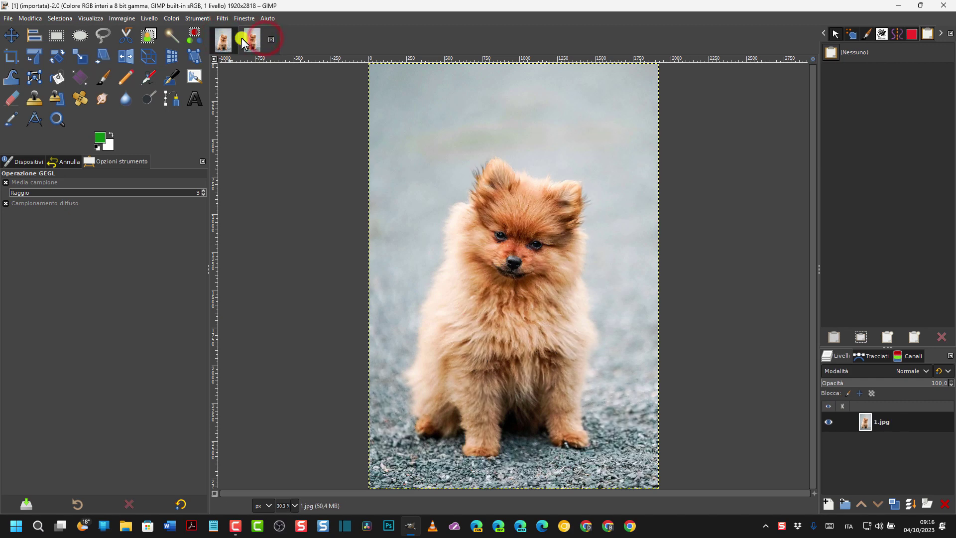
pyautogui.click(223, 42)
pyautogui.click(264, 41)
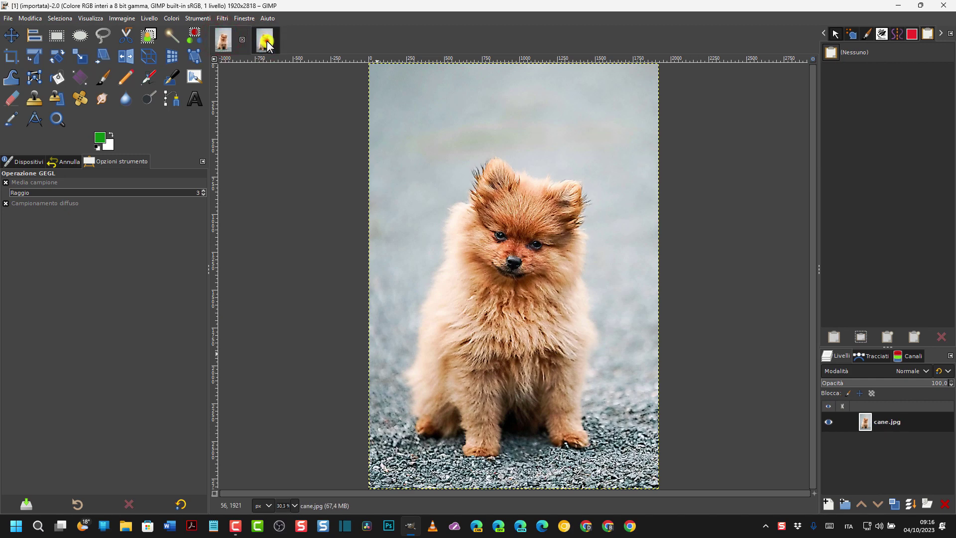
pyautogui.click(228, 48)
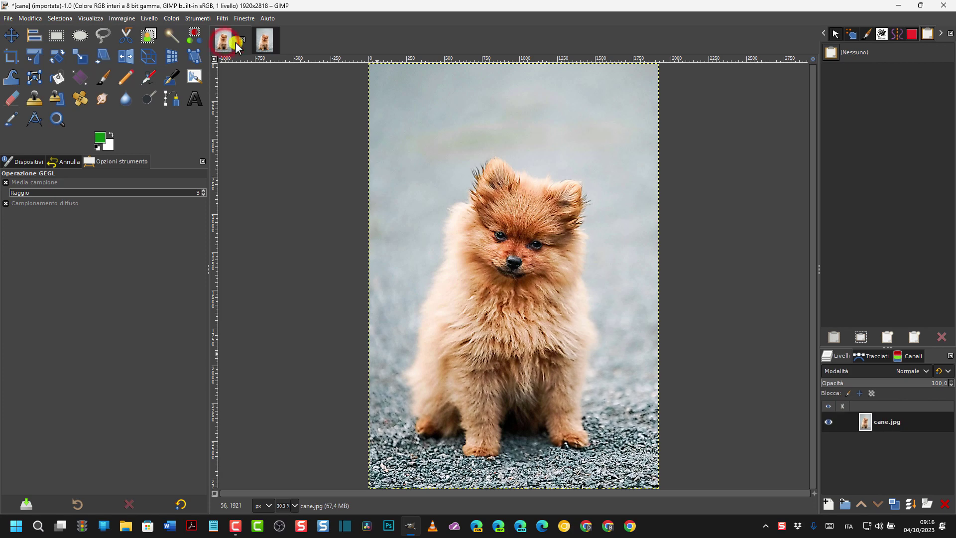
pyautogui.click(263, 45)
pyautogui.click(224, 39)
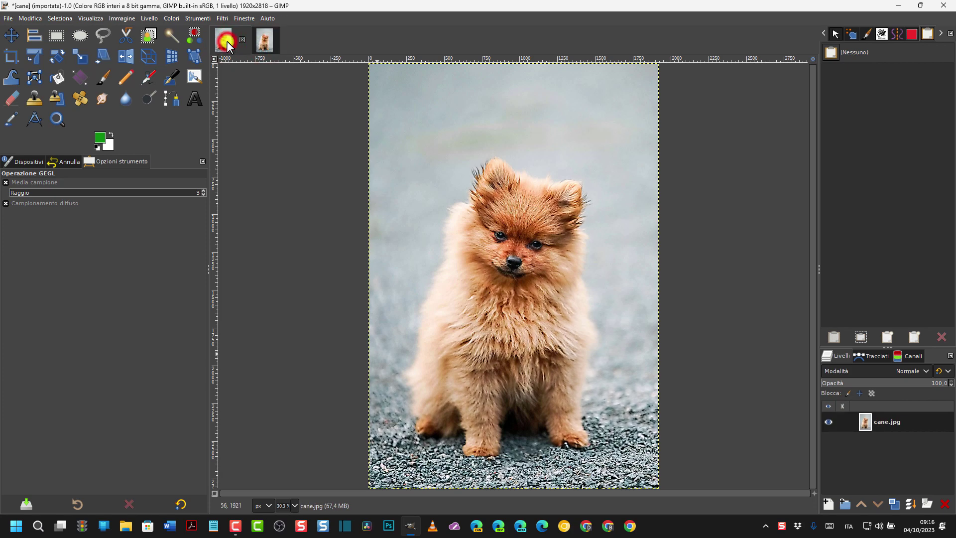
pyautogui.click(261, 45)
pyautogui.click(224, 44)
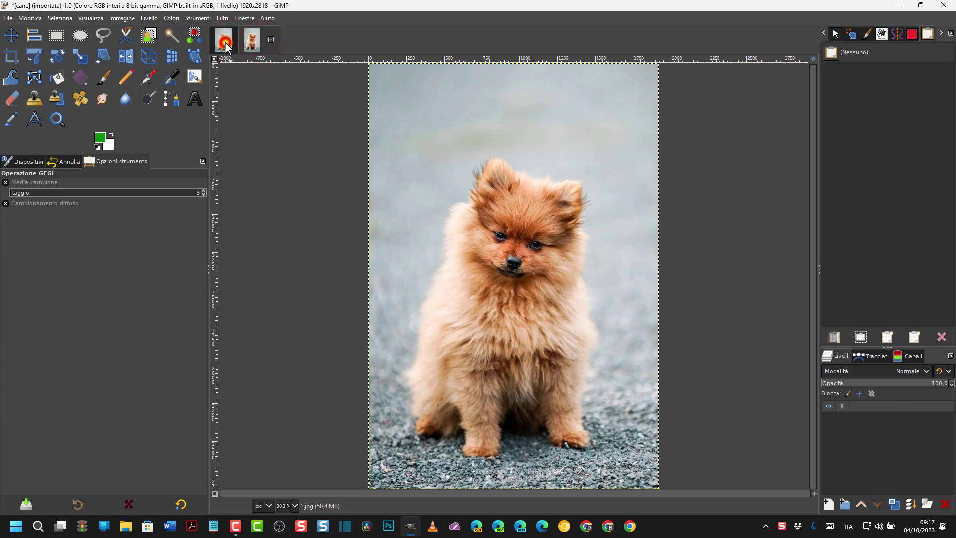
# In 1.jpg, duplicate the layer with Duplica livello and select the 1.jpg copia layer
pyautogui.click(264, 44)
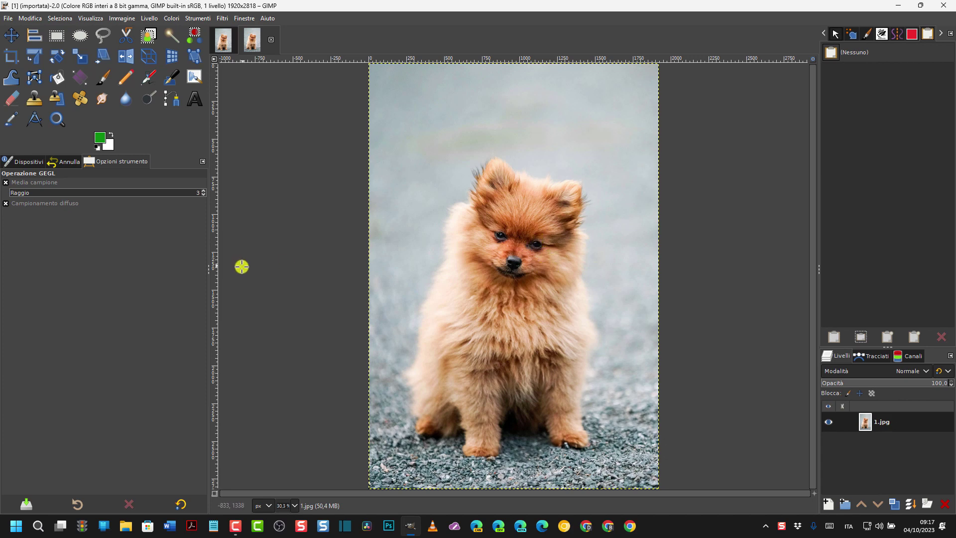
pyautogui.rightClick(884, 423)
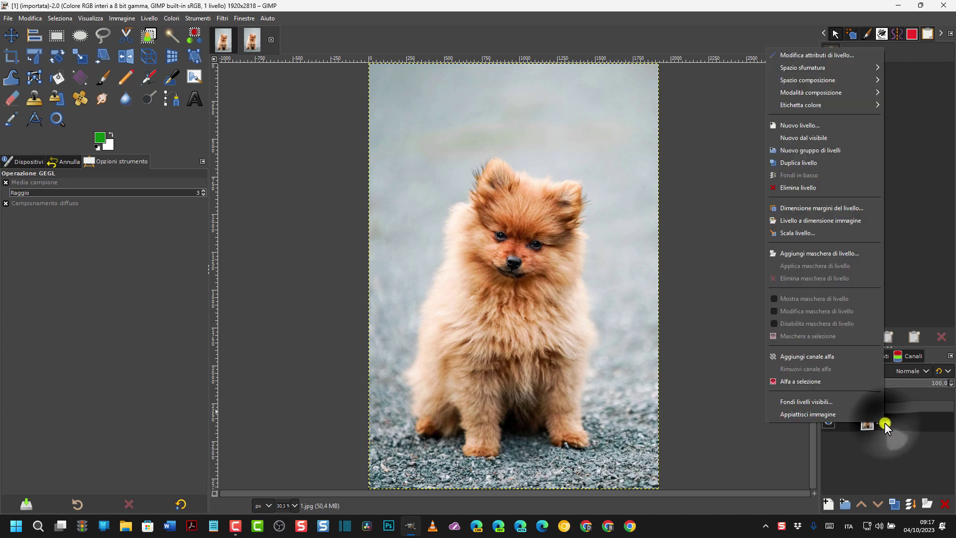
pyautogui.click(809, 163)
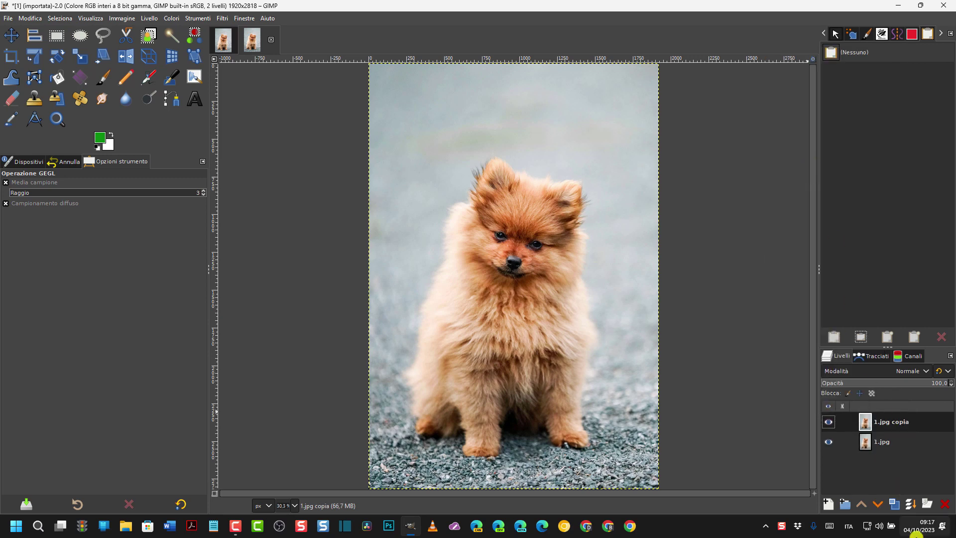
pyautogui.click(903, 422)
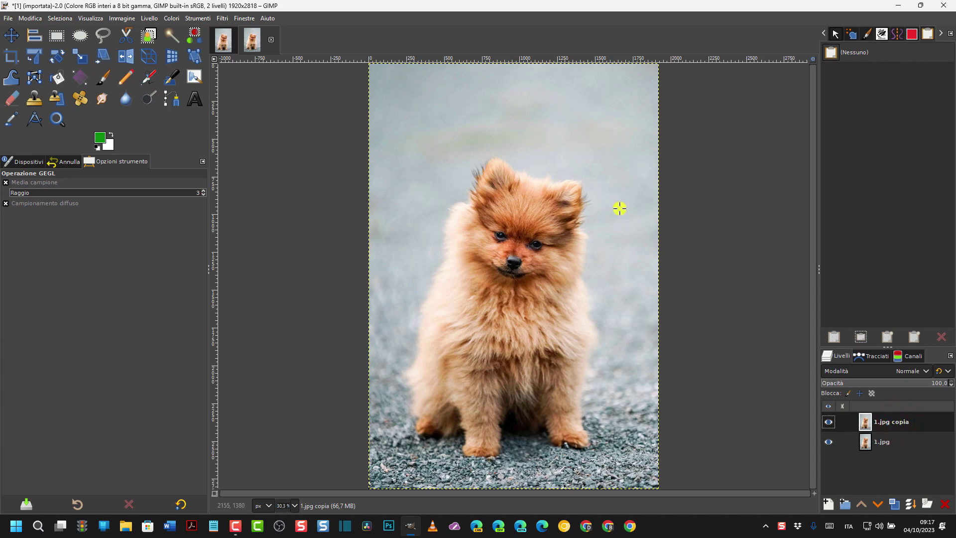
pyautogui.click(219, 19)
pyautogui.moveTo(247, 103)
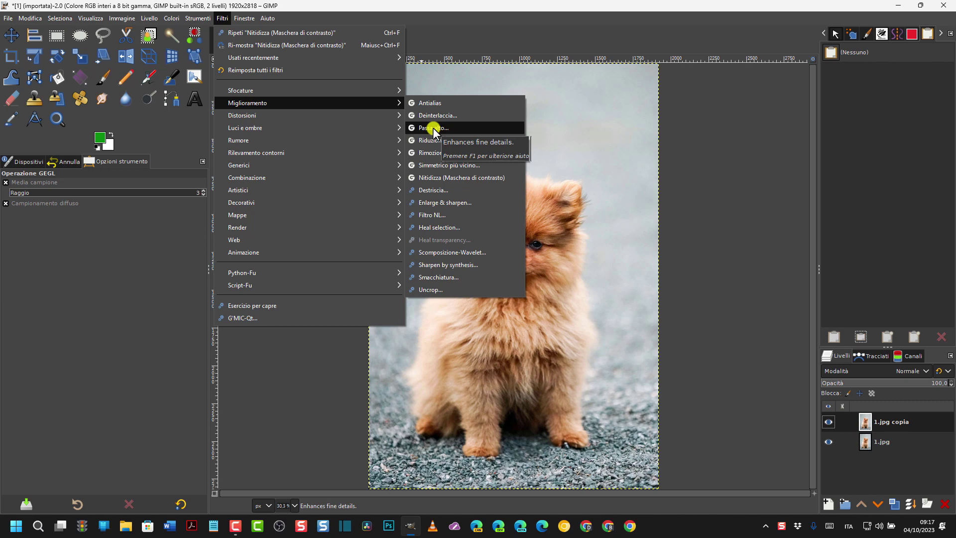
# Preview Passa alto on 1.jpg copia with standard deviation 4.0 and contrast 1.376
pyautogui.click(433, 128)
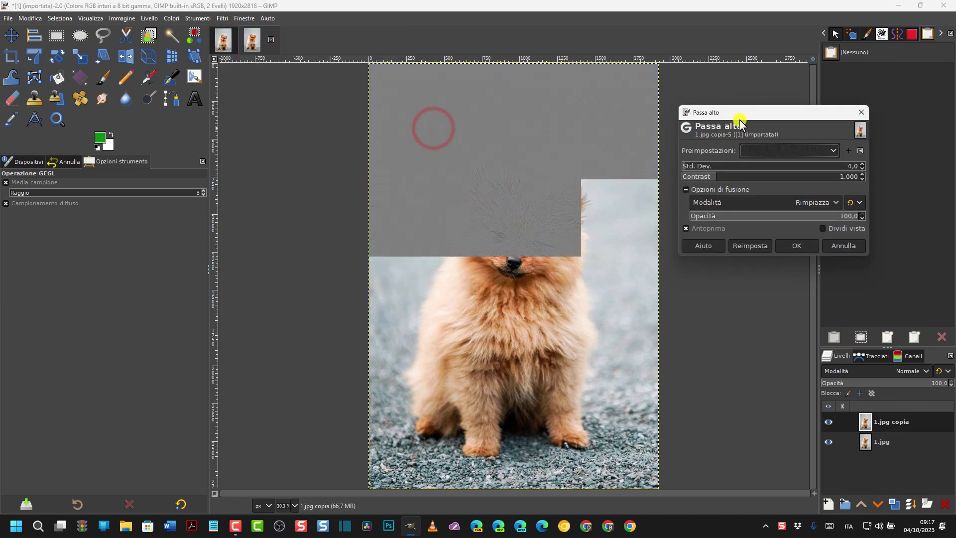
pyautogui.moveTo(770, 115); pyautogui.dragTo(790, 103)
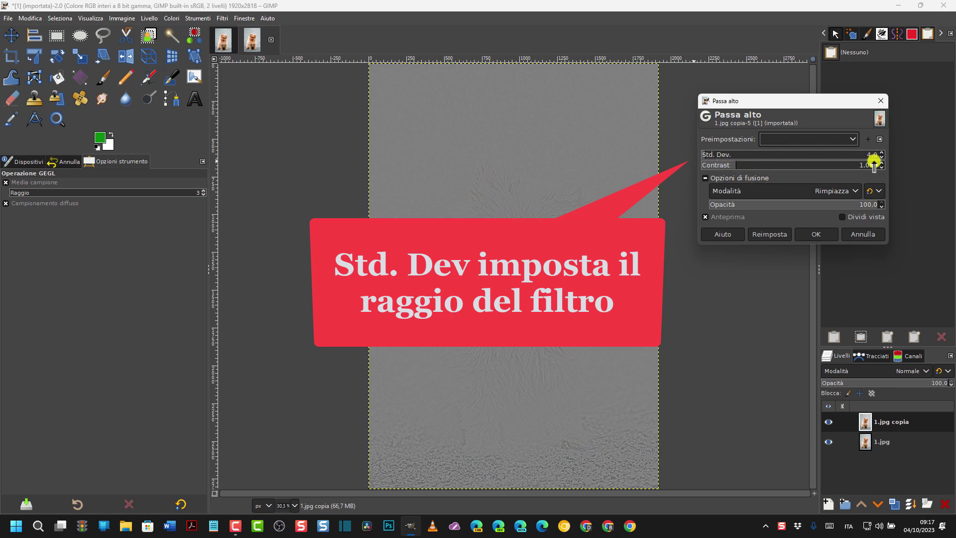
pyautogui.click(738, 162)
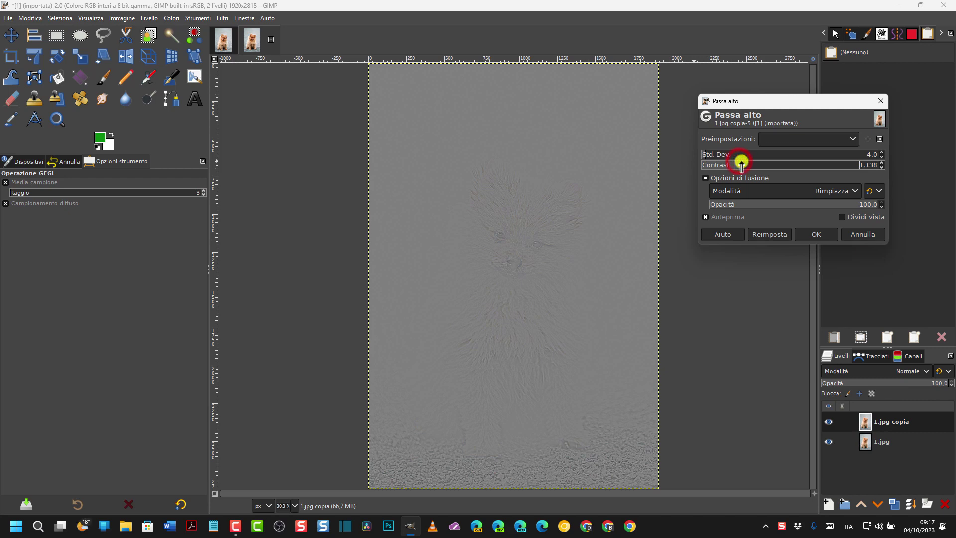
pyautogui.moveTo(741, 164); pyautogui.dragTo(749, 165)
# Set the Passa alto blend mode to Luce forte, after trying Luce debole, with contrast 1.419
pyautogui.click(856, 190)
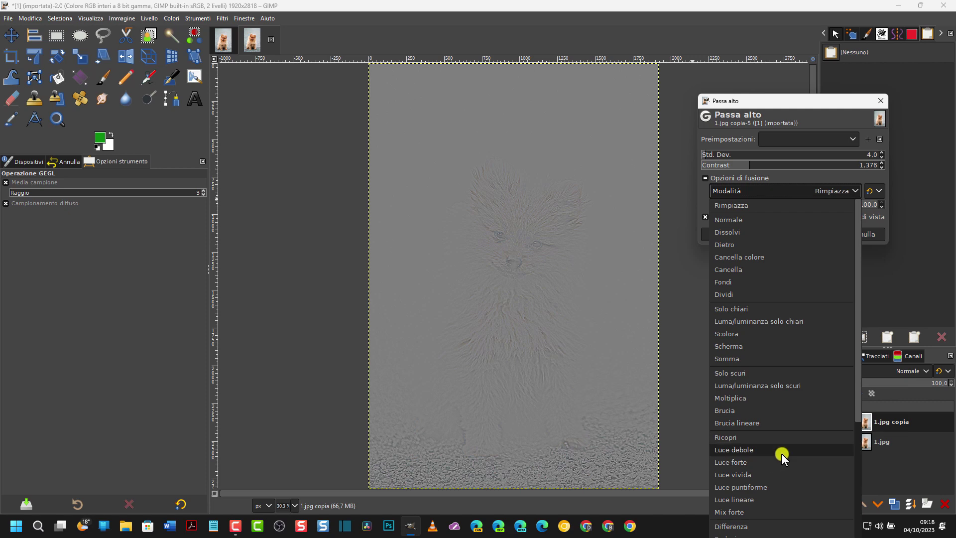
pyautogui.click(774, 466)
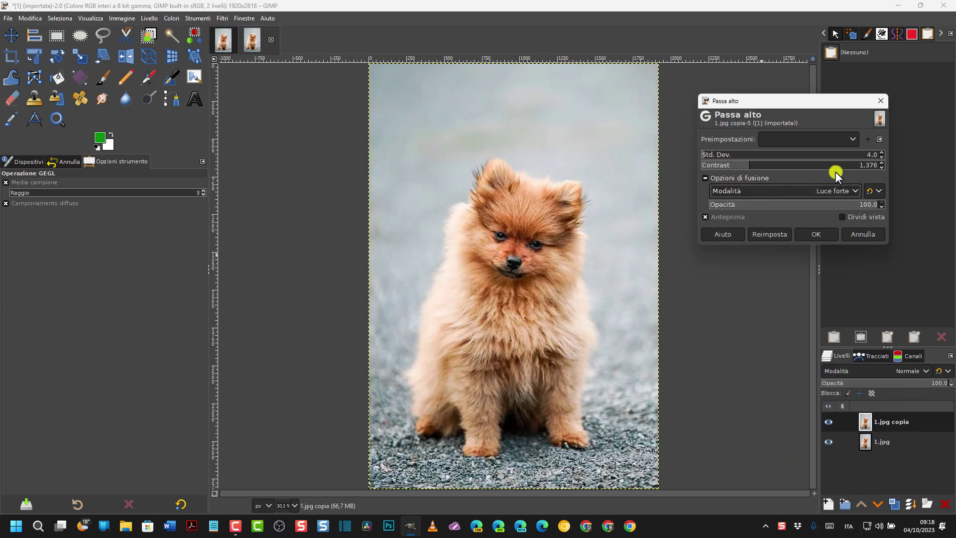
pyautogui.click(859, 192)
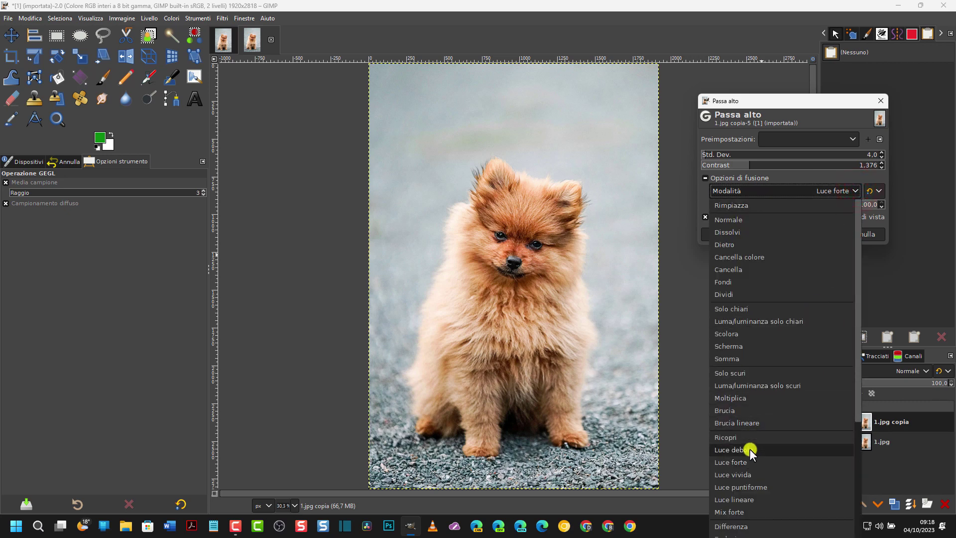
pyautogui.click(749, 449)
pyautogui.click(854, 191)
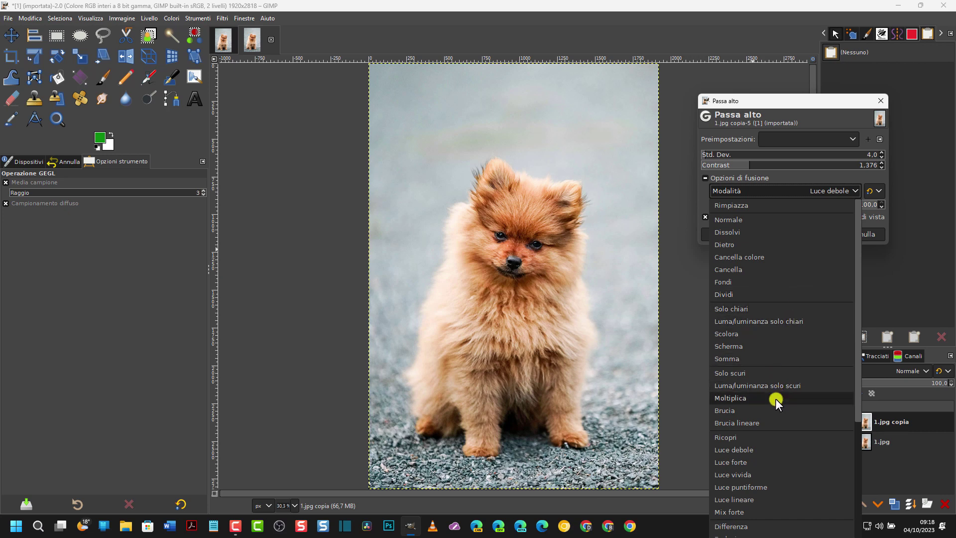
pyautogui.click(748, 462)
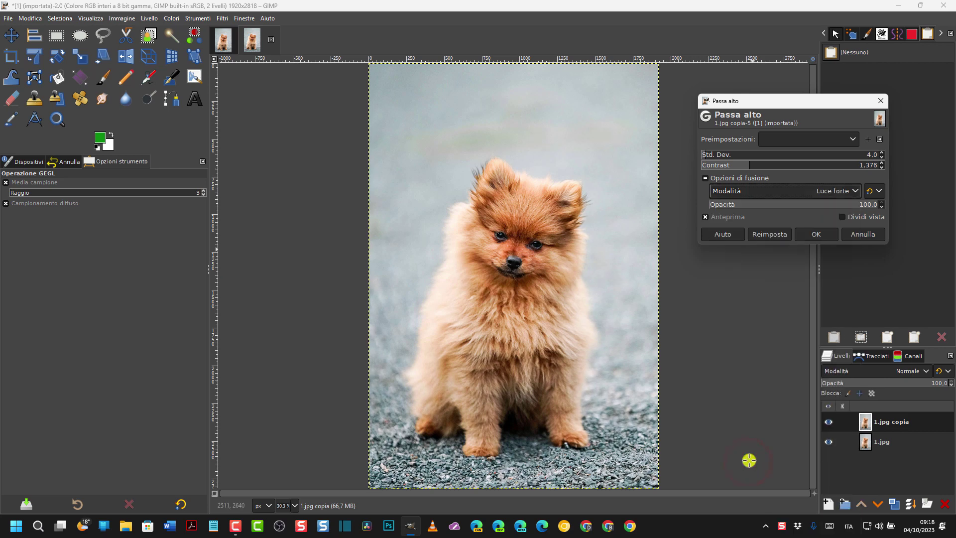
pyautogui.click(752, 163)
# Set the Passa alto contrast to 1.461 and standard deviation to 4.3
pyautogui.click(757, 166)
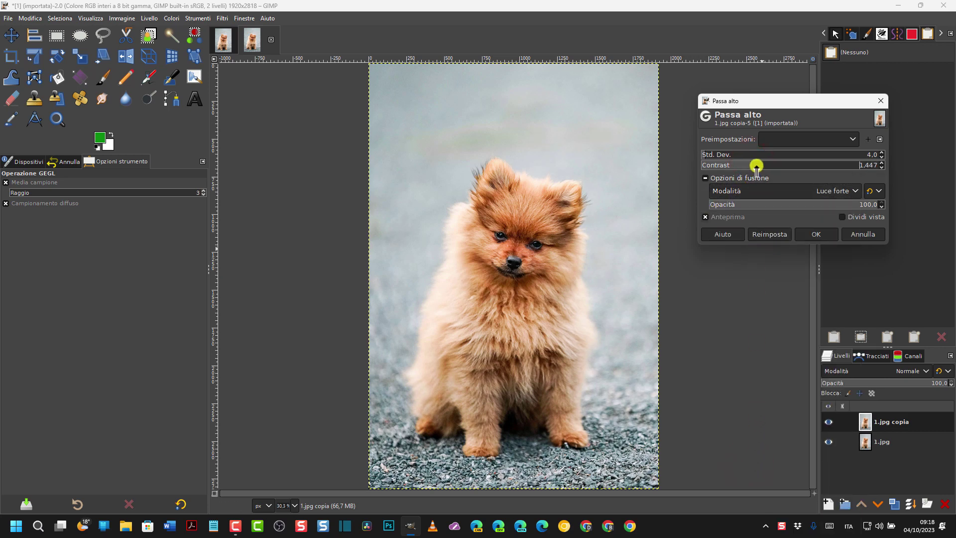
pyautogui.moveTo(752, 163); pyautogui.dragTo(825, 165)
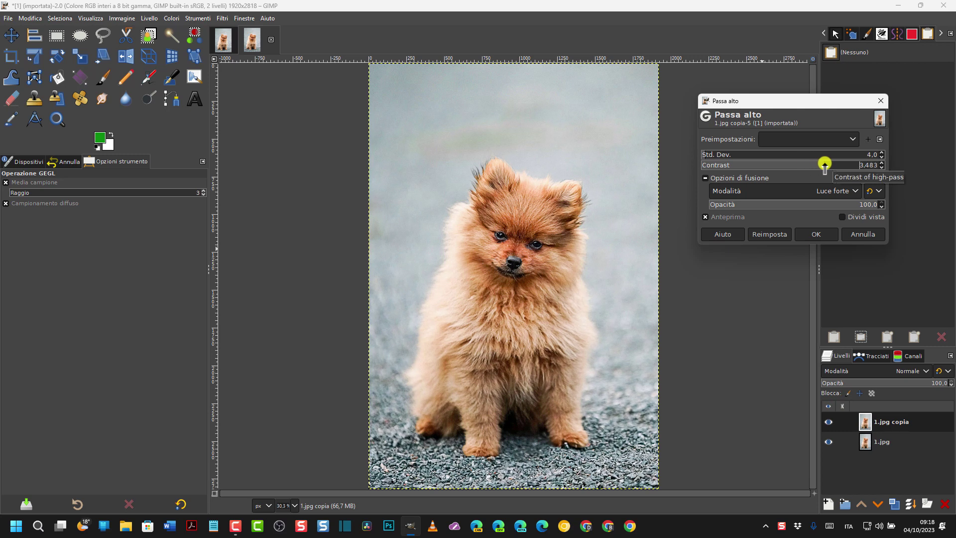
pyautogui.moveTo(823, 164); pyautogui.dragTo(744, 164)
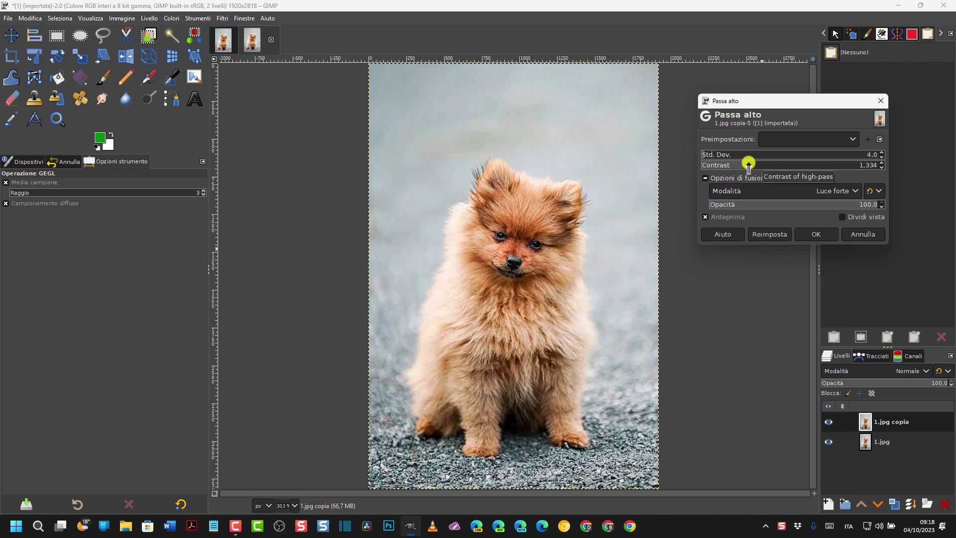
pyautogui.click(752, 165)
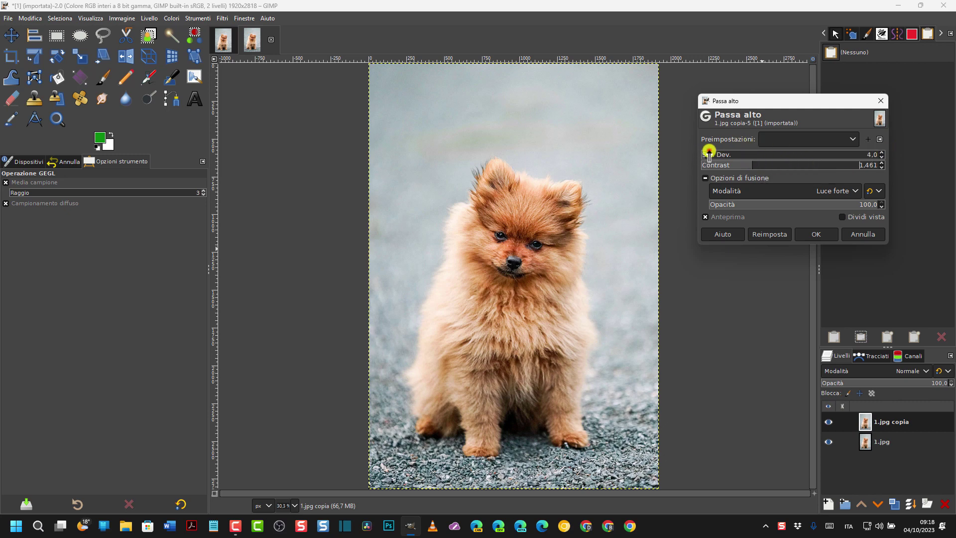
pyautogui.moveTo(717, 156)
pyautogui.mouseDown()
pyautogui.moveTo(785, 149)
pyautogui.moveTo(711, 154)
pyautogui.mouseUp()
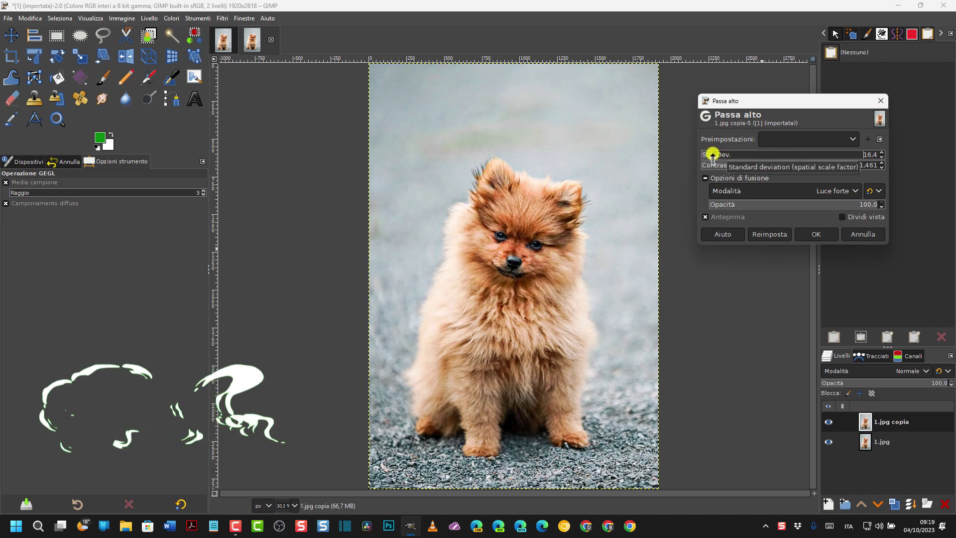
pyautogui.click(880, 153)
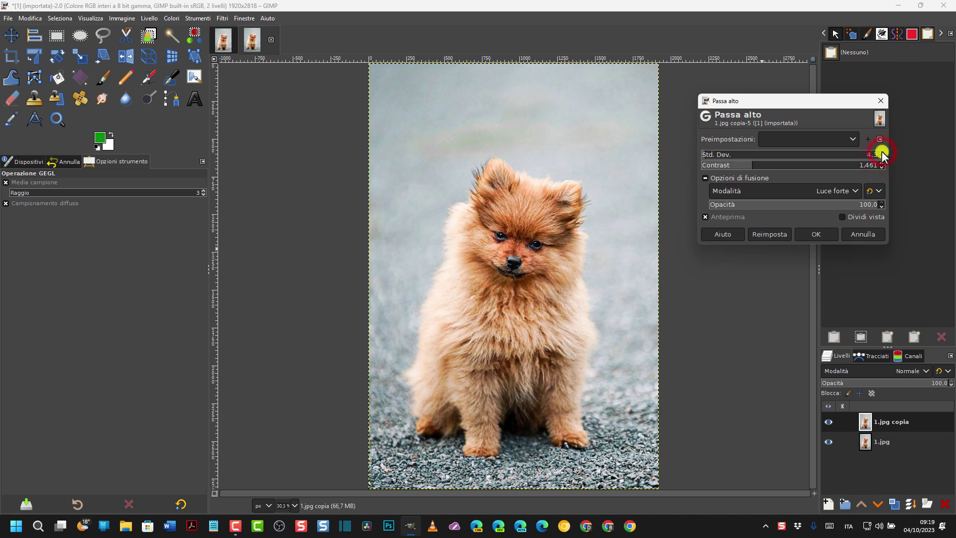
# Apply Passa alto, then merge the visible layers into one 1.jpg layer with Fondi livelli visibili
pyautogui.click(817, 235)
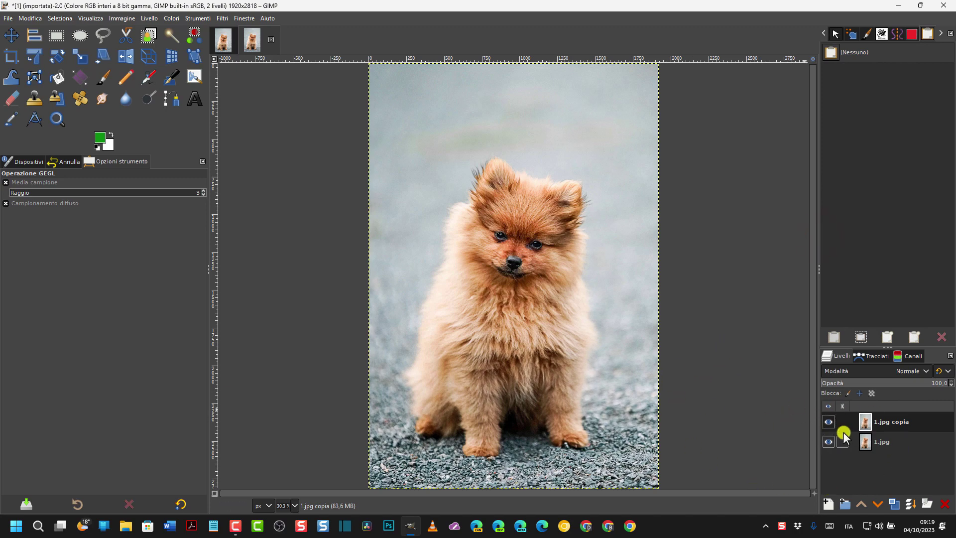
pyautogui.rightClick(891, 440)
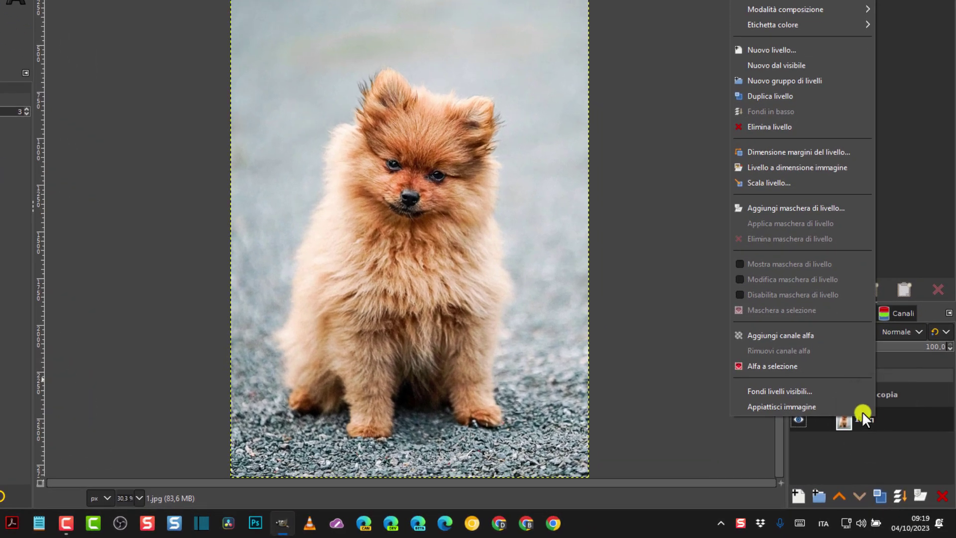
pyautogui.click(814, 389)
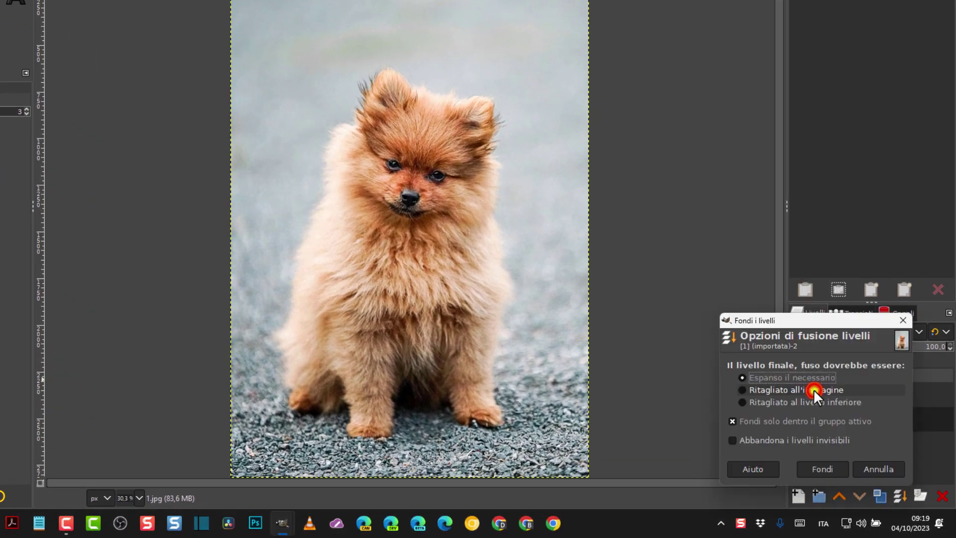
pyautogui.click(826, 467)
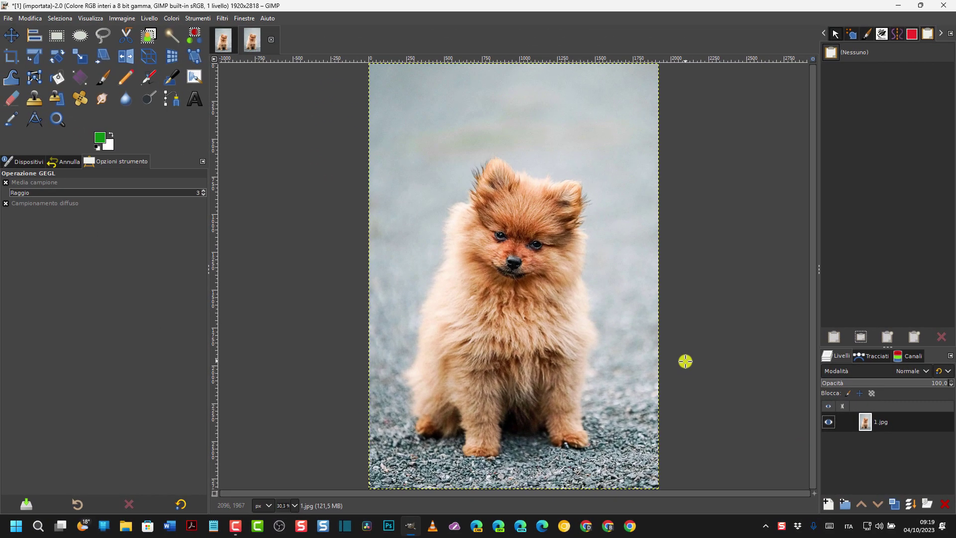
pyautogui.click(219, 44)
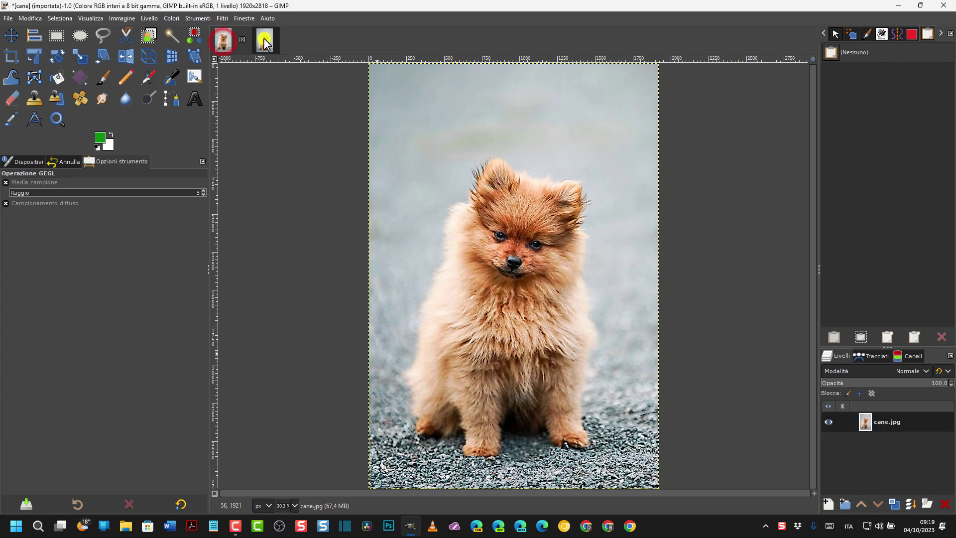
pyautogui.click(265, 41)
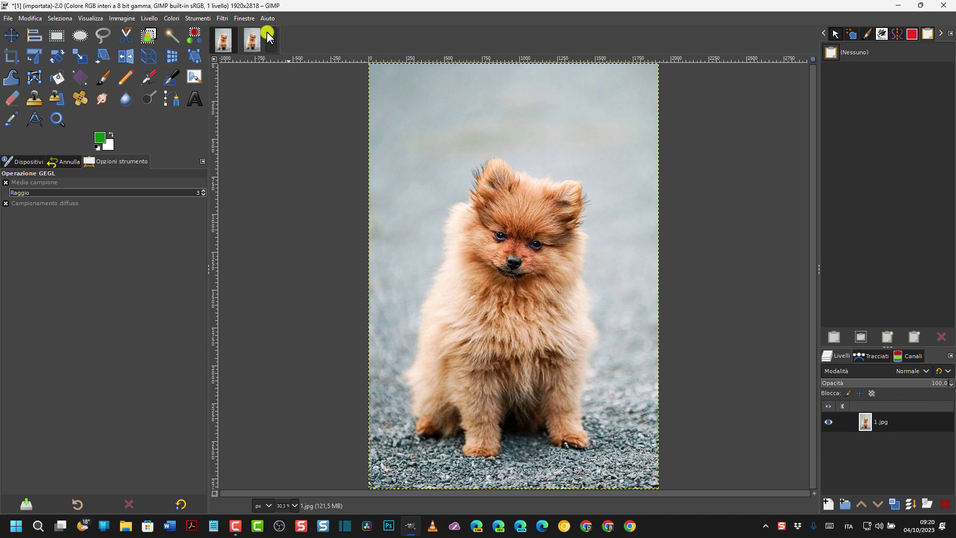
# Apply Unsharp Mask to 1.jpg with amount about 2.8 and threshold about 0.15
pyautogui.click(222, 20)
pyautogui.moveTo(247, 103)
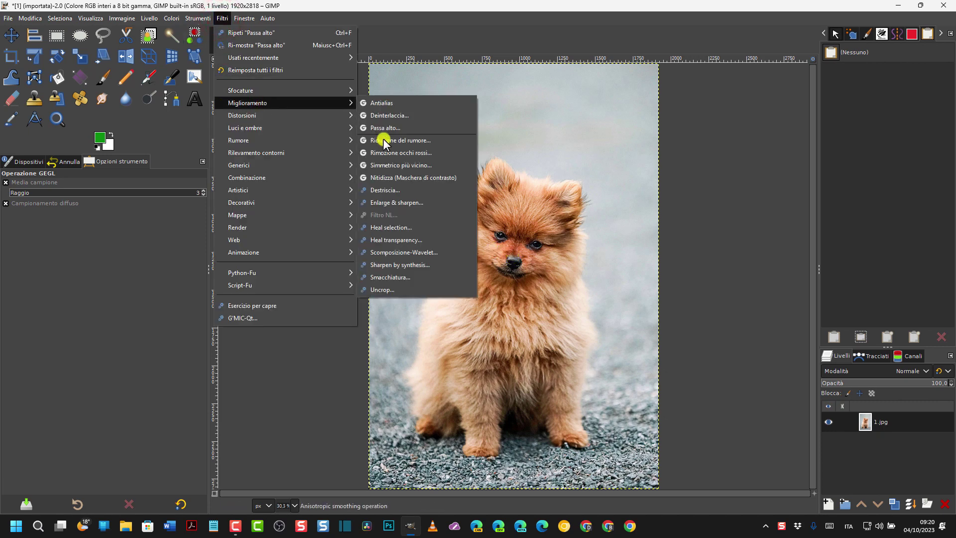
pyautogui.click(416, 176)
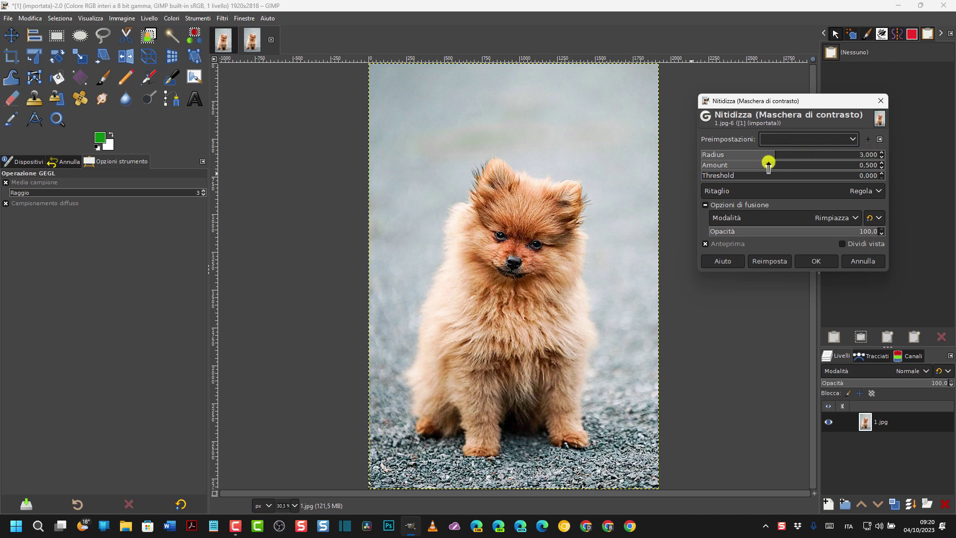
pyautogui.moveTo(768, 165); pyautogui.dragTo(821, 165)
pyautogui.moveTo(708, 176); pyautogui.dragTo(729, 175)
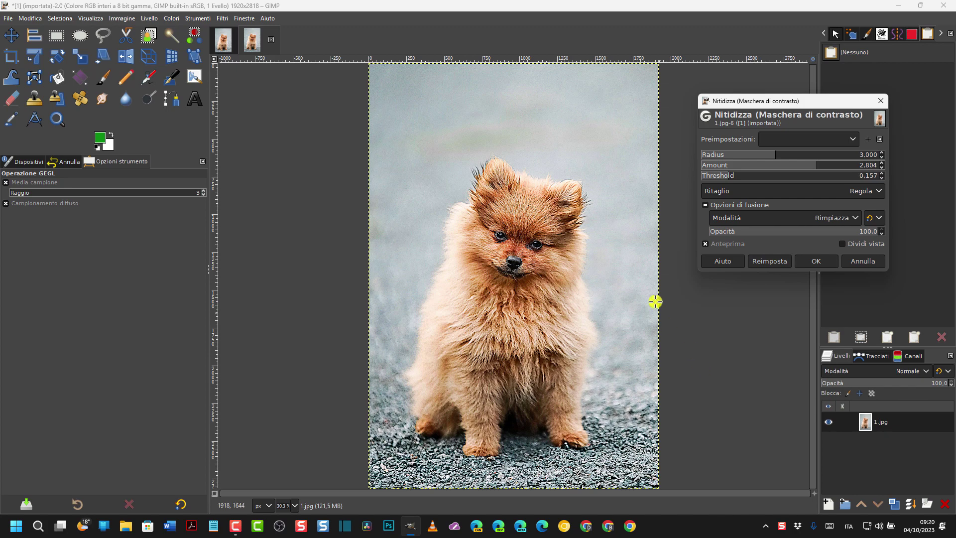
pyautogui.click(817, 260)
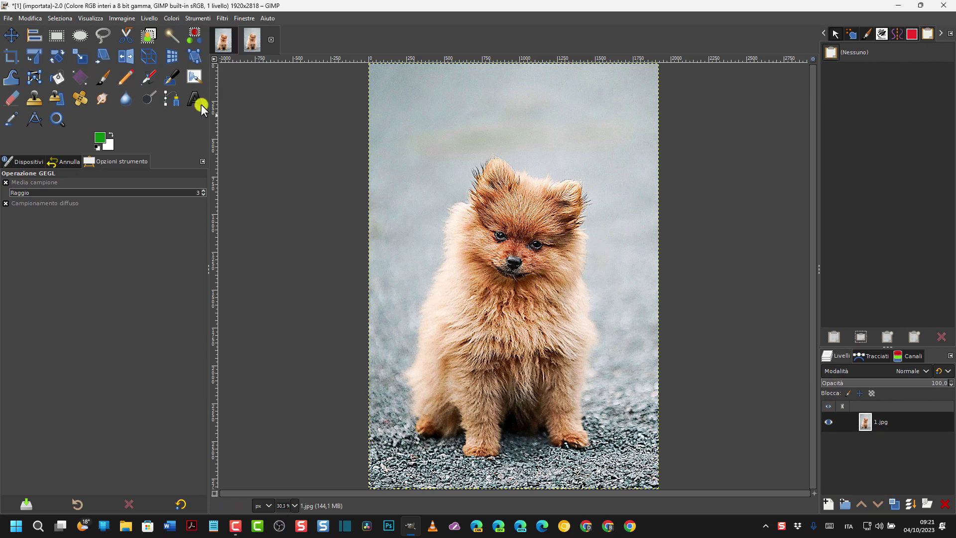
# Put the sharpened 1.jpg tab first and compare it with the original cane.jpg
pyautogui.click(223, 42)
pyautogui.moveTo(265, 43); pyautogui.dragTo(225, 43)
pyautogui.click(260, 39)
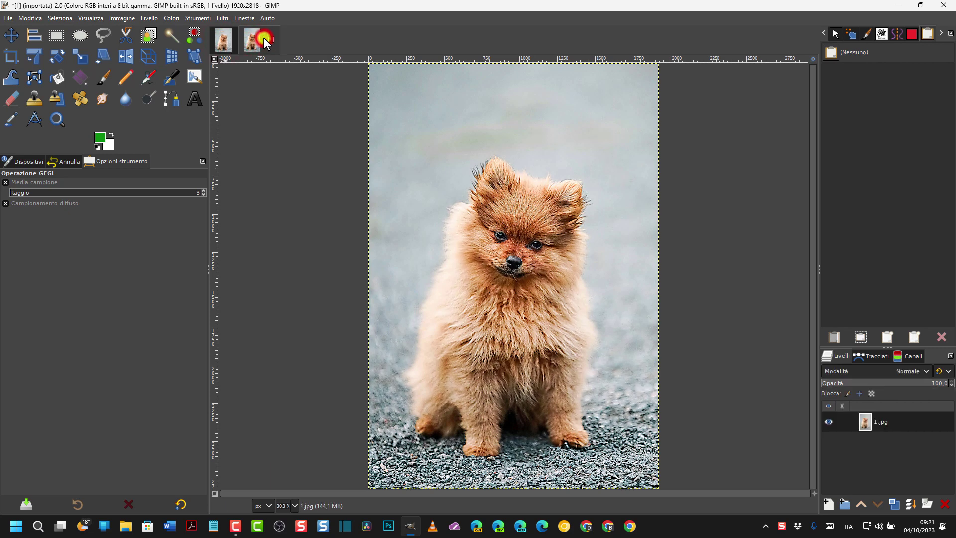
pyautogui.click(225, 39)
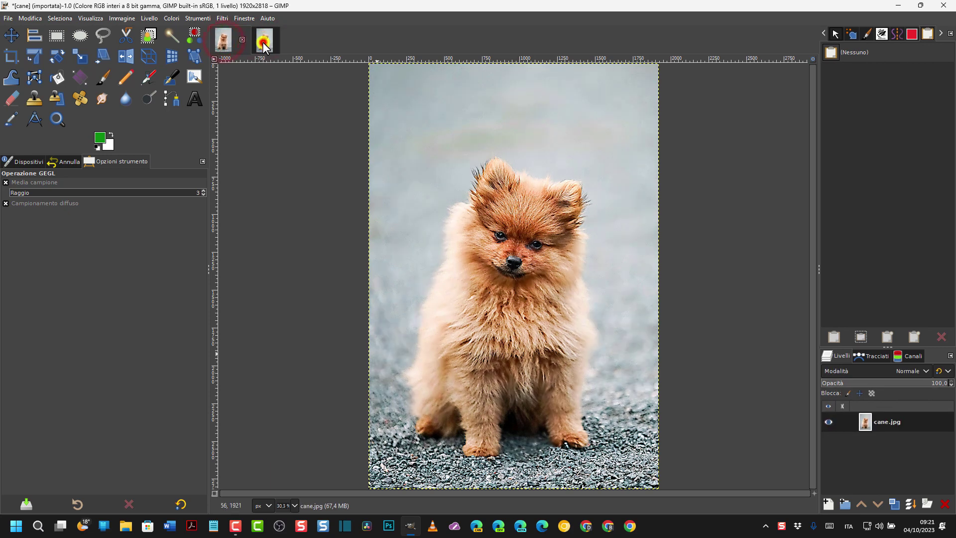
pyautogui.click(261, 40)
# Open 2.jpg from Downloads converted to RGB, fit it to the window, then return to 1.jpg
pyautogui.click(9, 19)
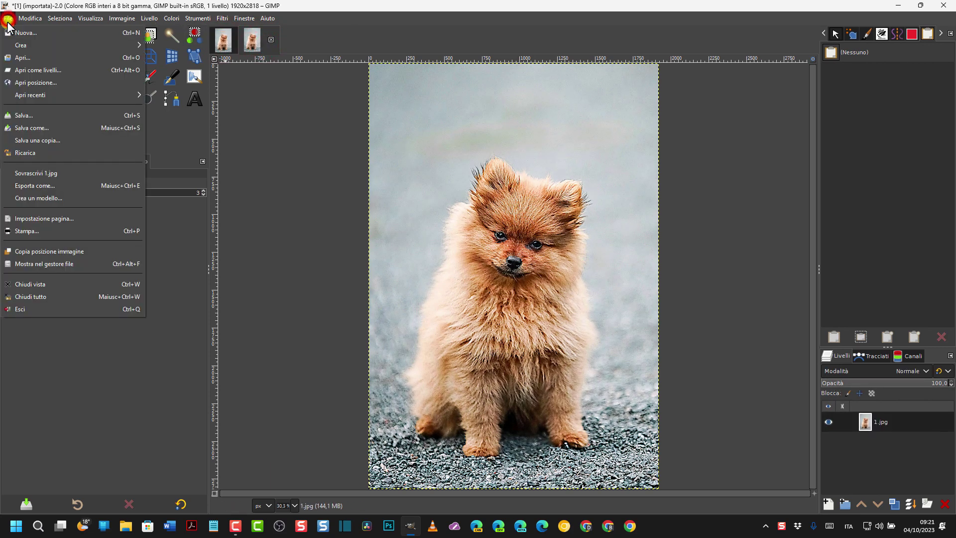
pyautogui.click(22, 57)
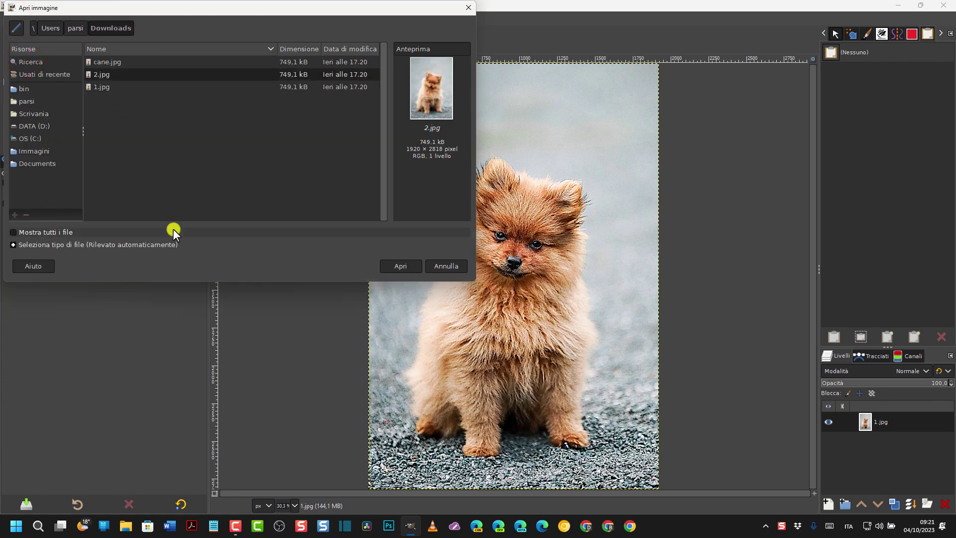
pyautogui.click(408, 265)
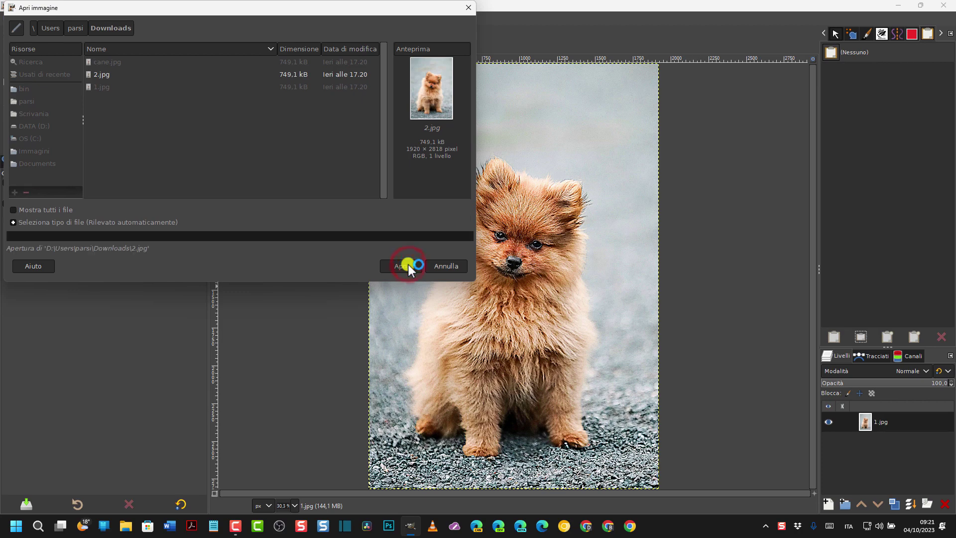
pyautogui.click(235, 217)
pyautogui.hotkey('ctrl', 'shift', 'j')
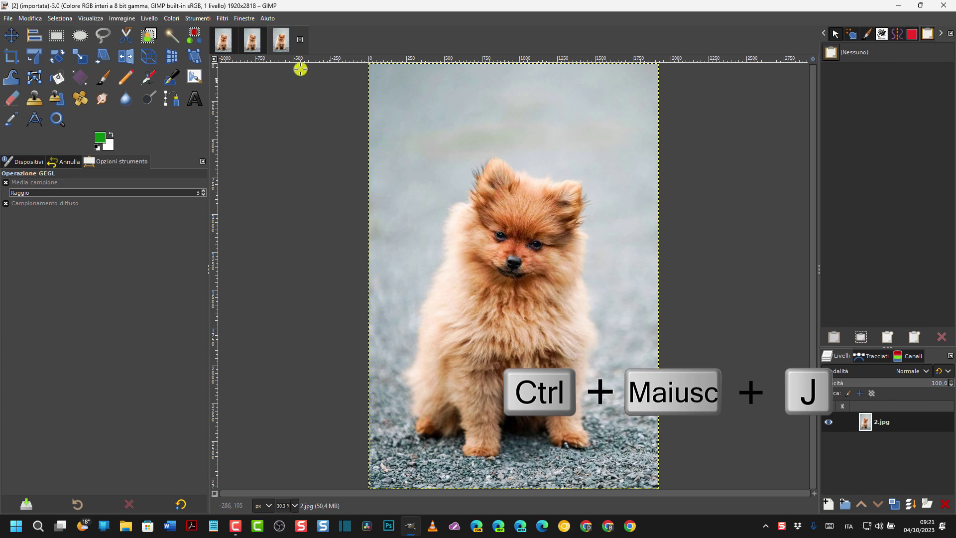
pyautogui.click(222, 43)
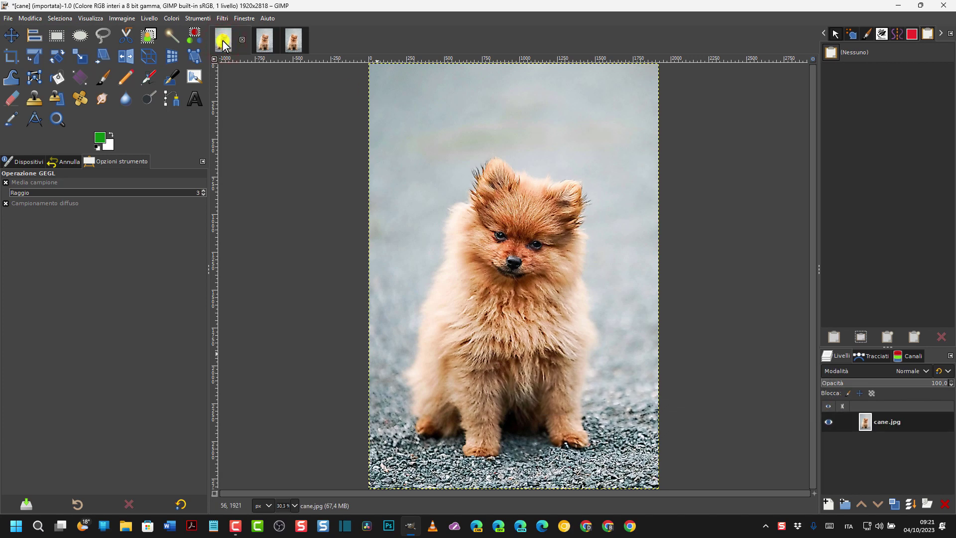
pyautogui.click(265, 43)
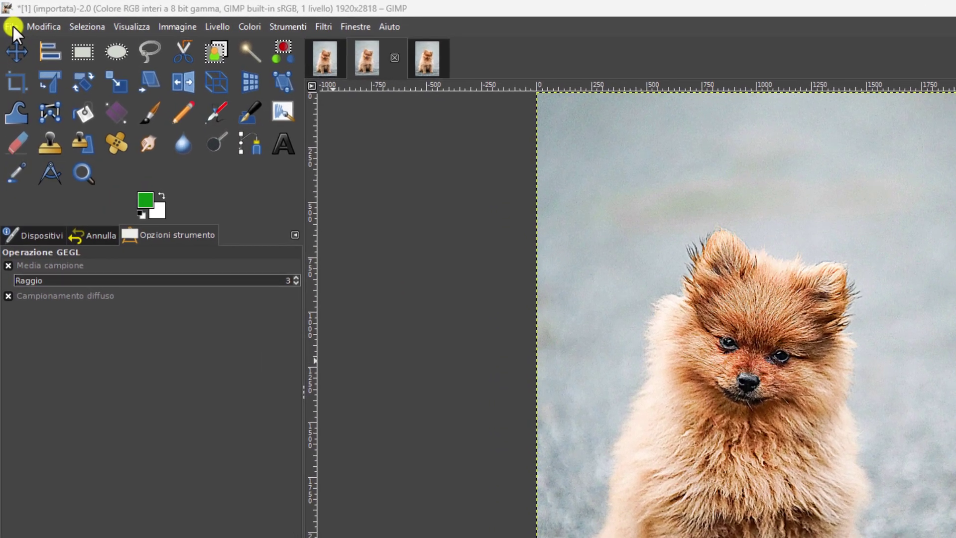
# Start Export As and browse through the DATA (D:) drive to the user's Downloads folder
pyautogui.click(12, 26)
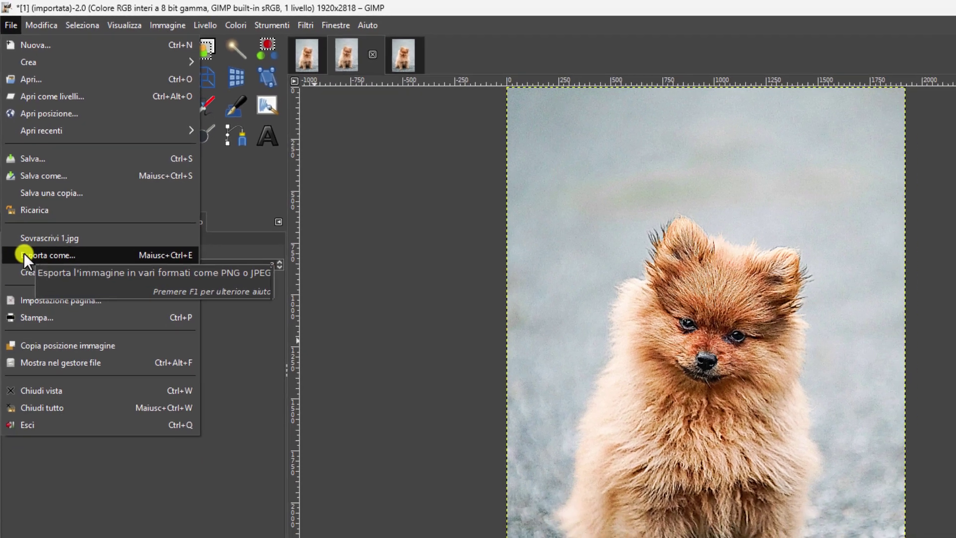
pyautogui.click(26, 276)
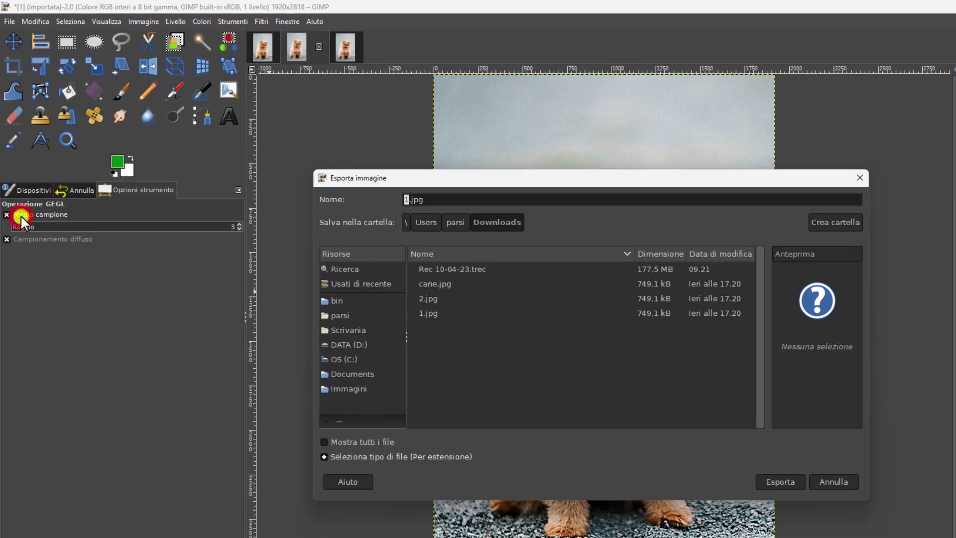
pyautogui.click(412, 204)
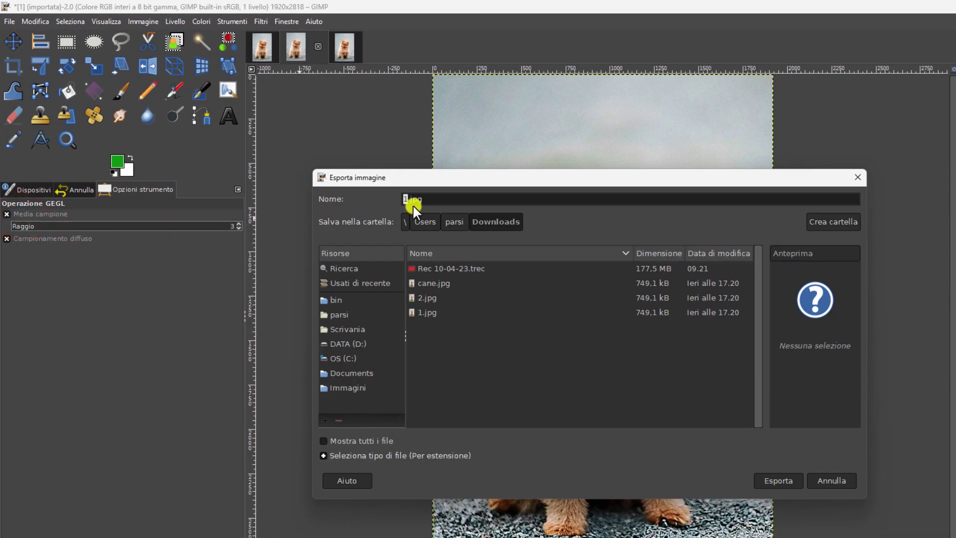
pyautogui.click(354, 344)
pyautogui.click(435, 313)
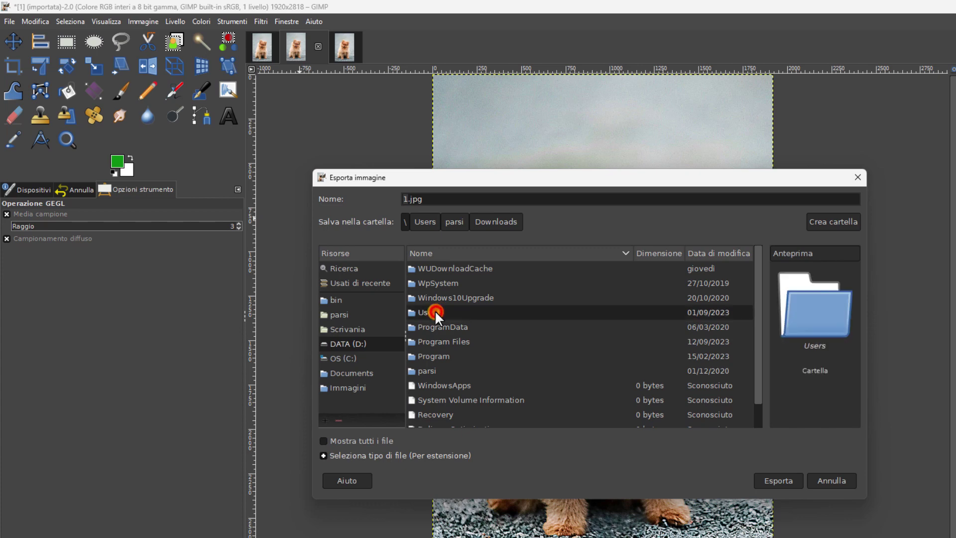
pyautogui.doubleClick(436, 312)
pyautogui.doubleClick(425, 268)
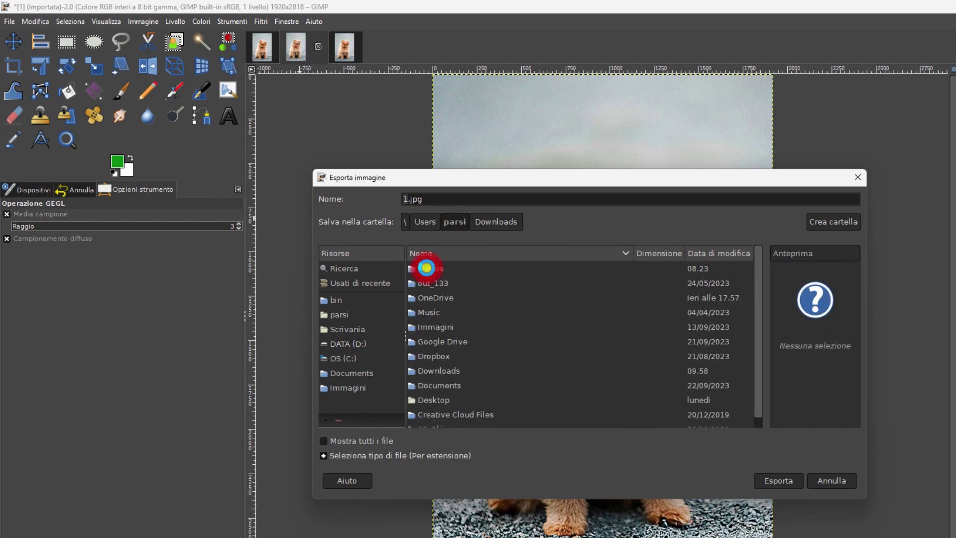
pyautogui.doubleClick(438, 371)
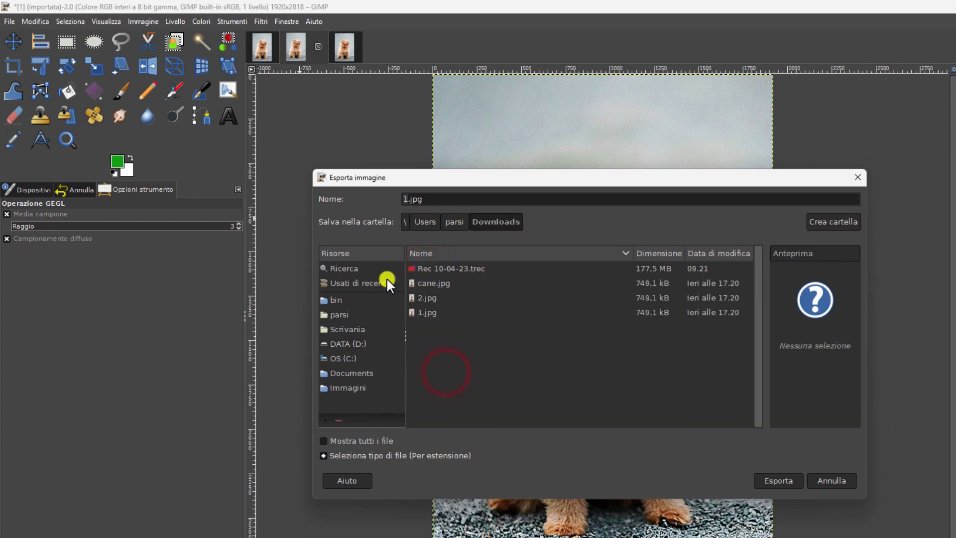
# Export the image as immagine-nitida.jpg with JPEG quality 100
pyautogui.click(406, 198)
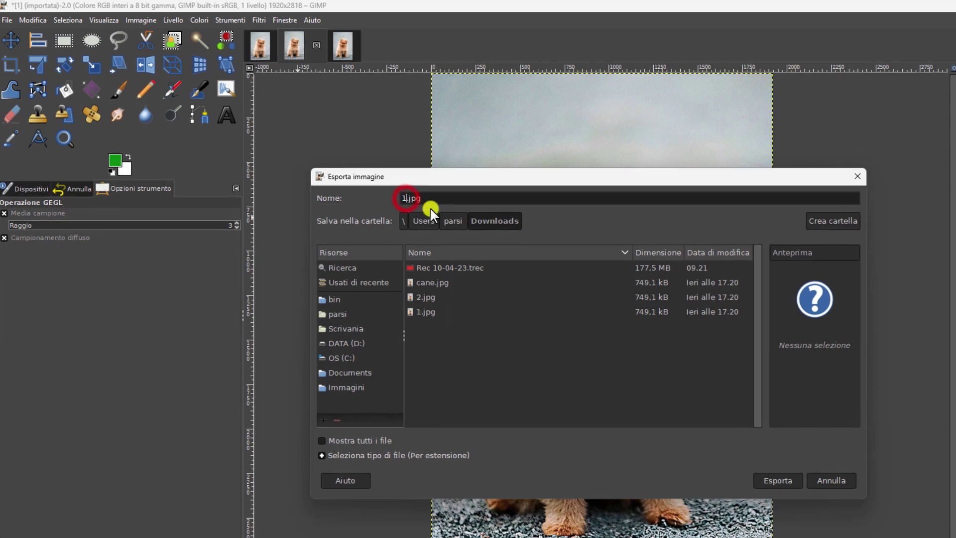
pyautogui.press('BackSpace')
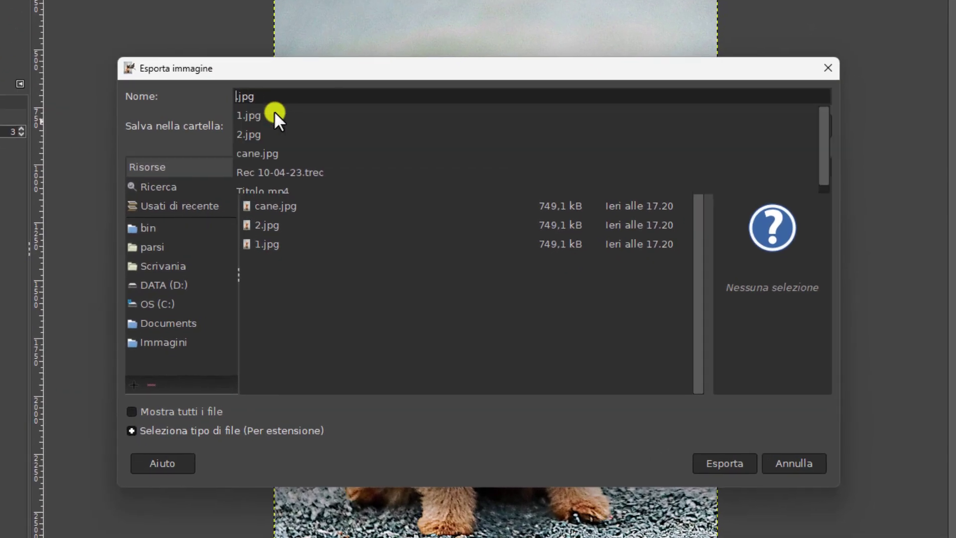
pyautogui.write('immagine')
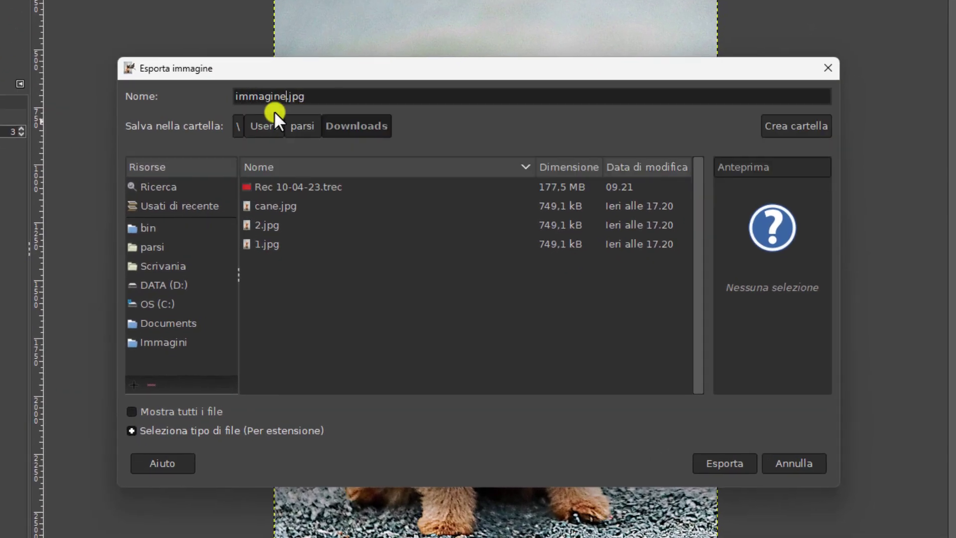
pyautogui.write('-nitida')
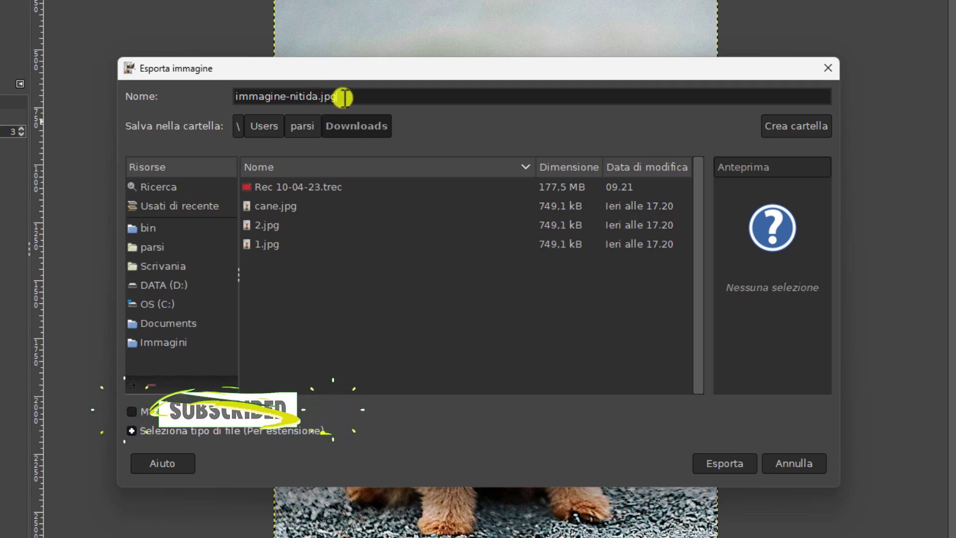
pyautogui.click(740, 461)
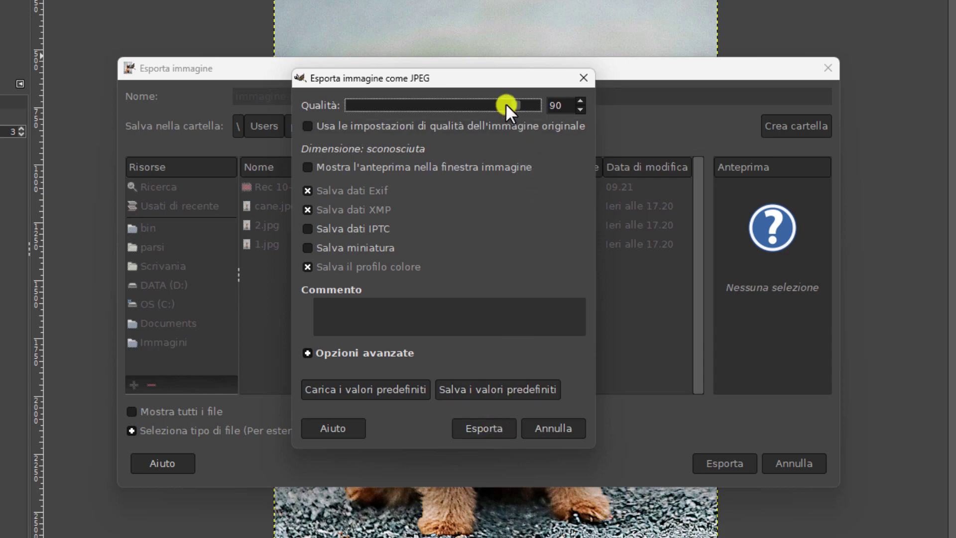
pyautogui.moveTo(515, 106); pyautogui.dragTo(546, 106)
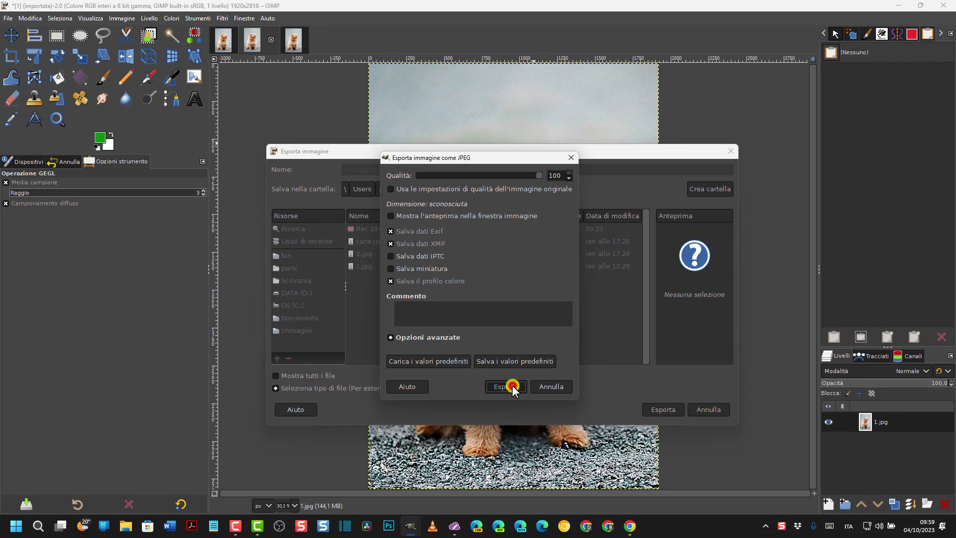
pyautogui.click(511, 385)
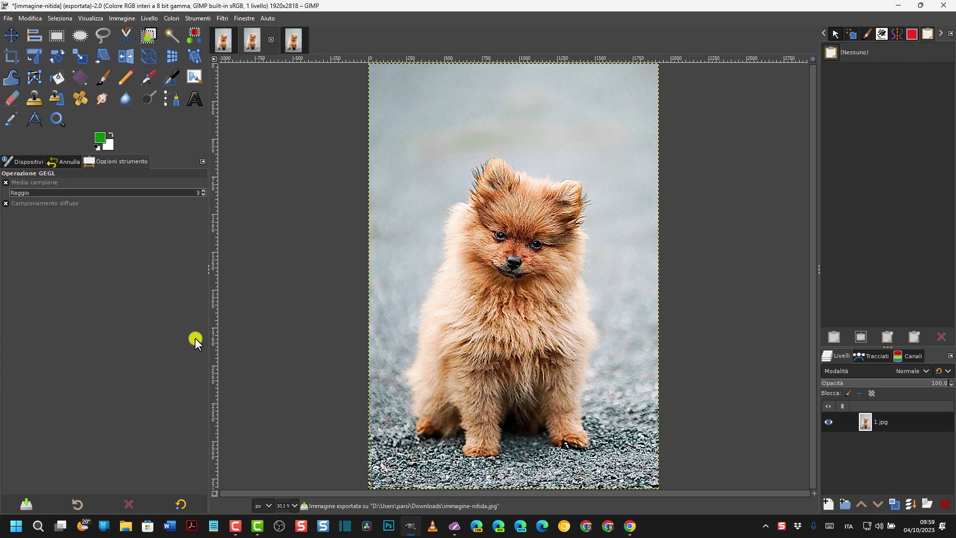
# Open immagine-nitida.jpg from Downloads in XnView
pyautogui.click(126, 527)
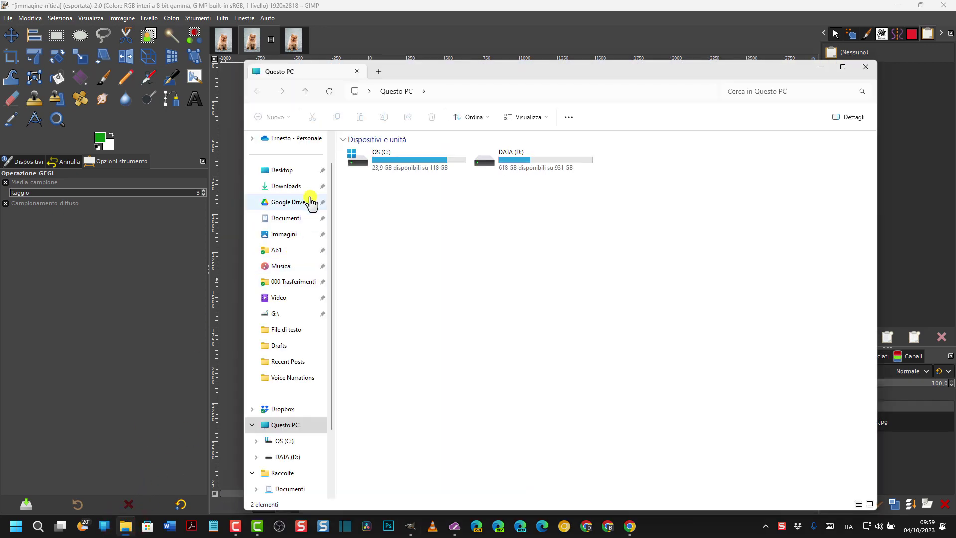
pyautogui.click(298, 186)
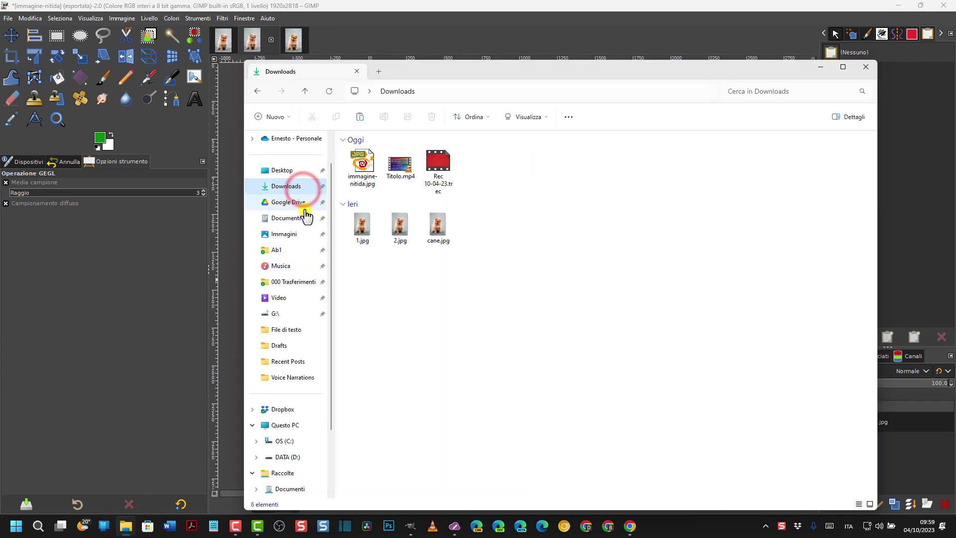
pyautogui.doubleClick(362, 160)
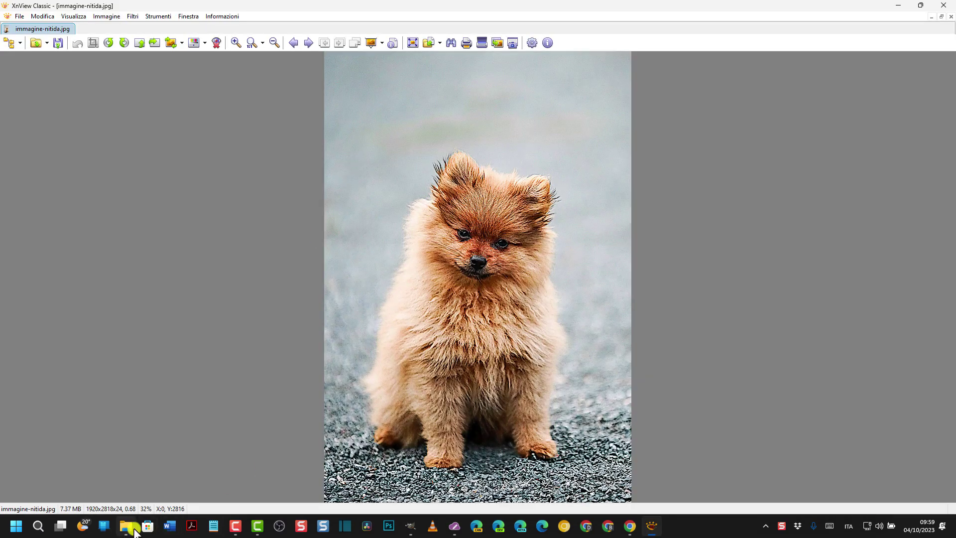
# Open the original cane.jpg from the Downloads window in a second XnView window
pyautogui.click(125, 527)
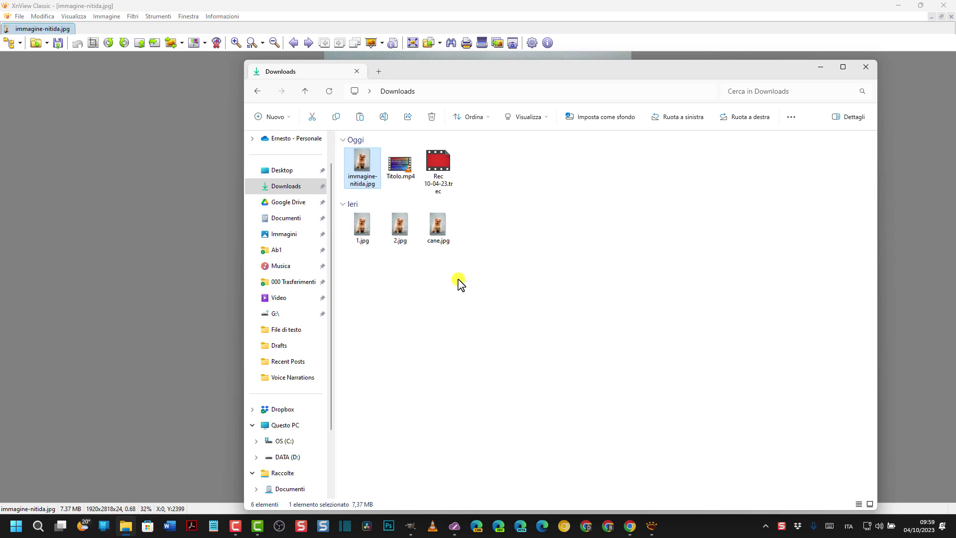
pyautogui.doubleClick(437, 225)
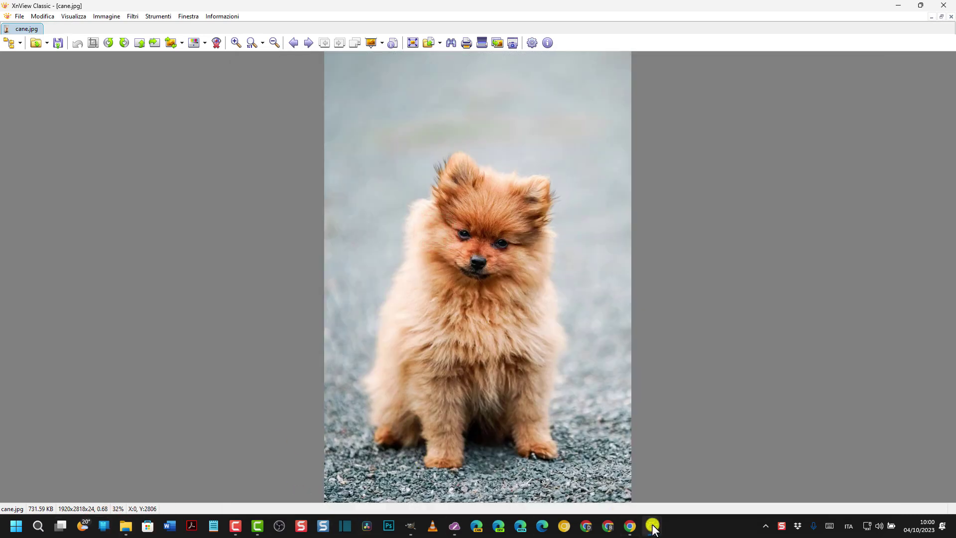